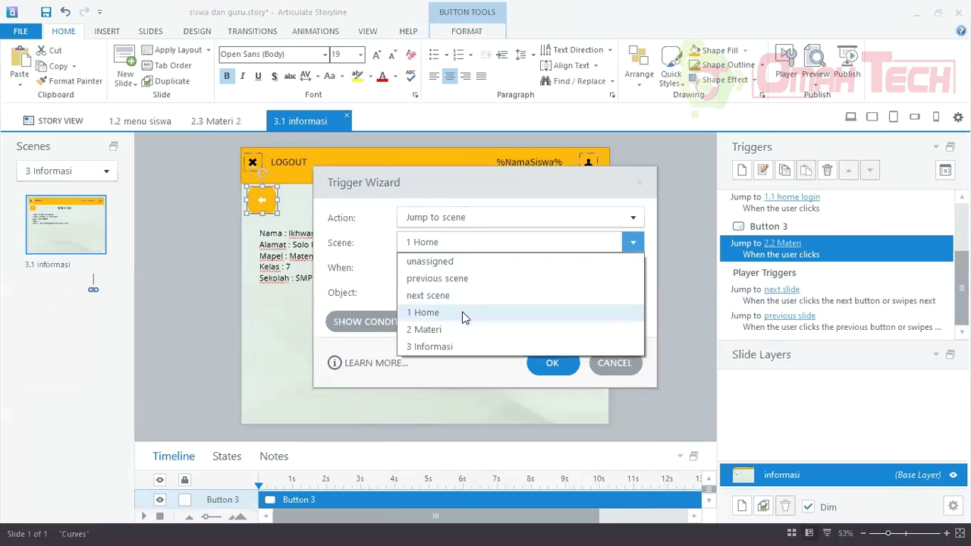
Set the informasi slide's back button trigger to jump to the scene 2 Materi.
click(460, 329)
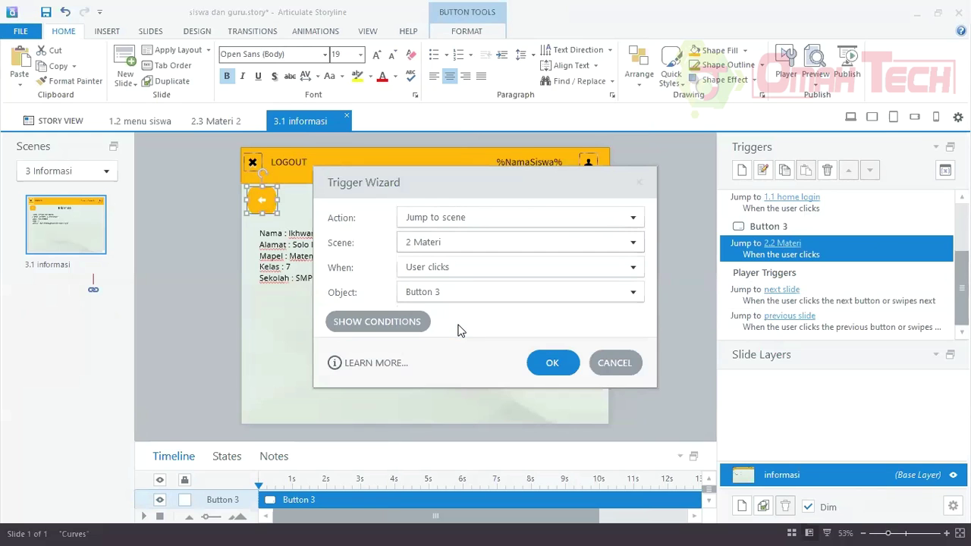
click(545, 362)
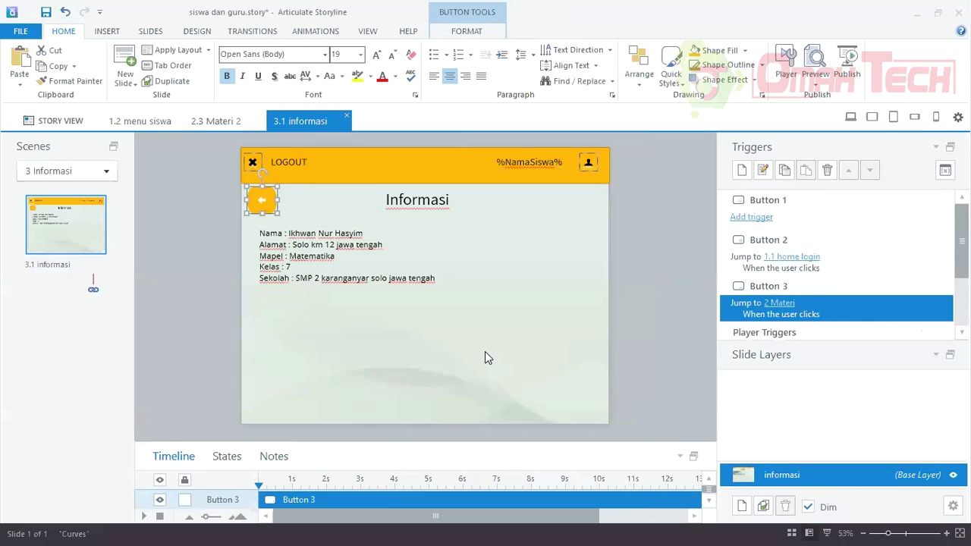
click(476, 343)
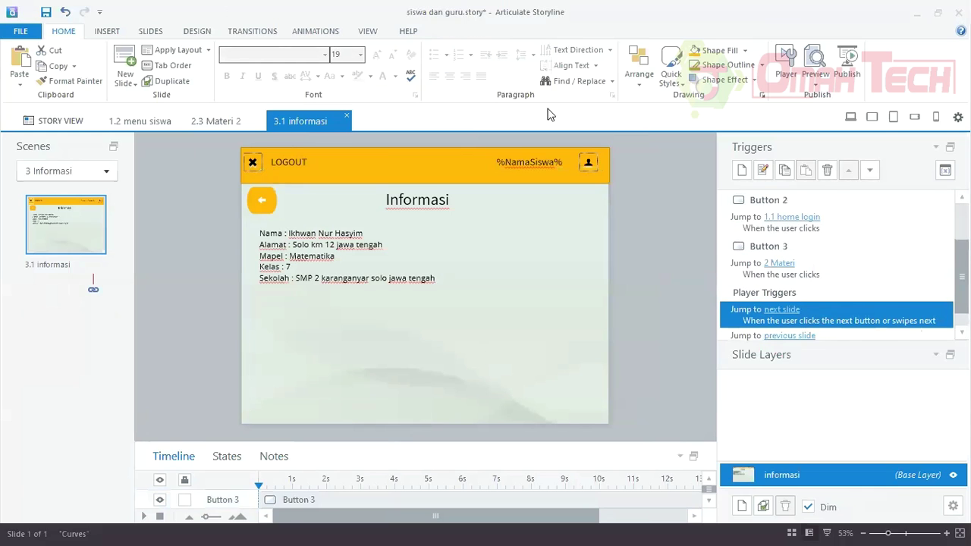
Preview the project and submit the login form with the student's name and the school smp 2 karanganyar.
click(822, 61)
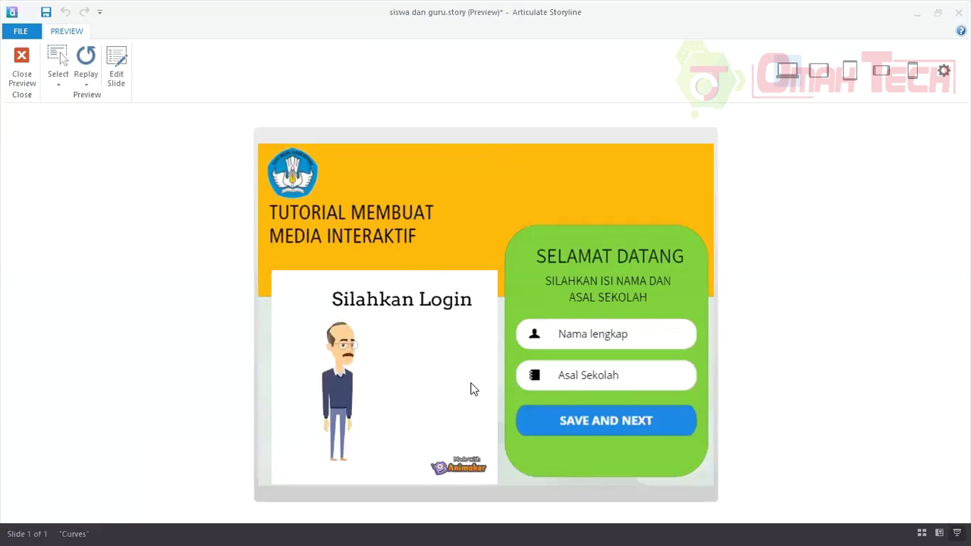
click(656, 331)
text(ik)
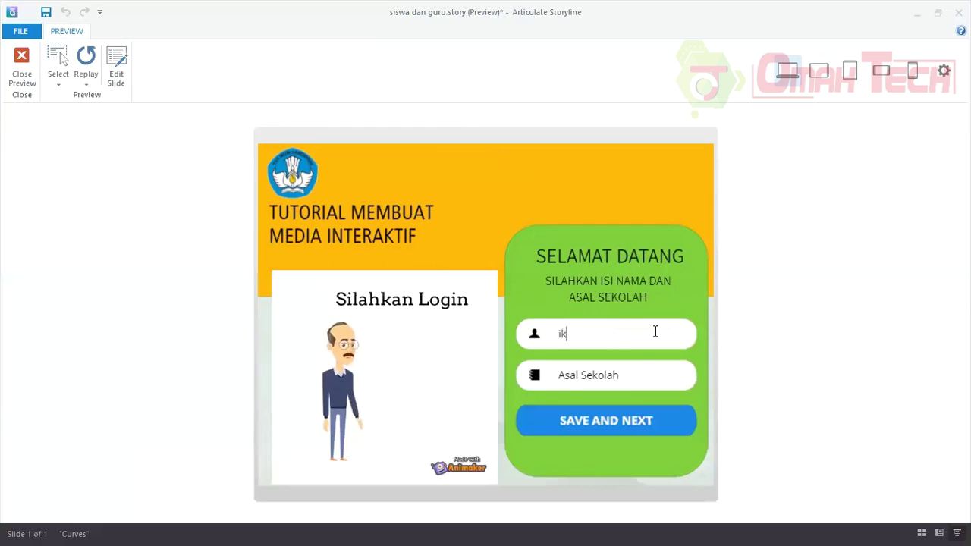
text(hwansd)
key(BackSpace)
key(BackSpace)
key(BackSpace)
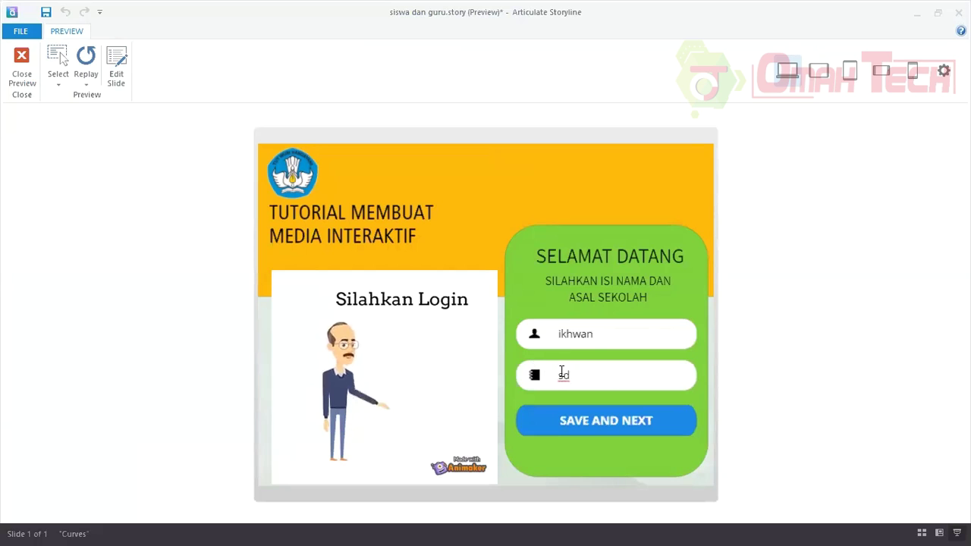
text(mp 2 kara)
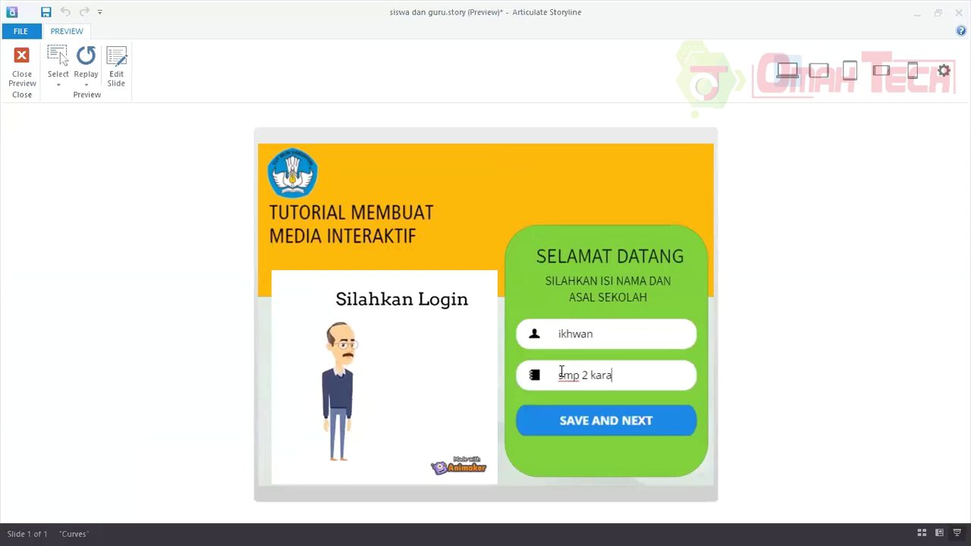
text(nganyar)
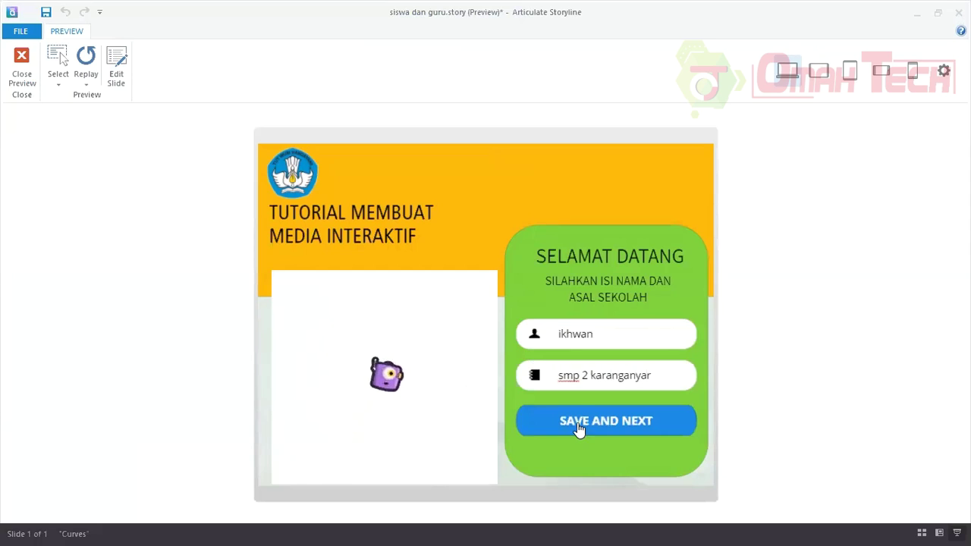
click(574, 416)
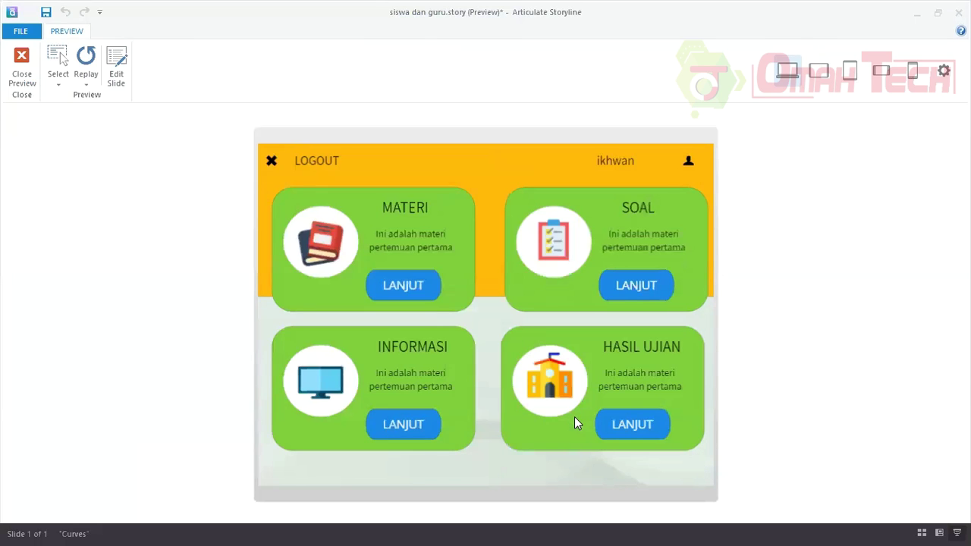
Test the forward and back navigation between the Materi menu and the Aljabar lesson slides, ending the preview when done.
click(415, 289)
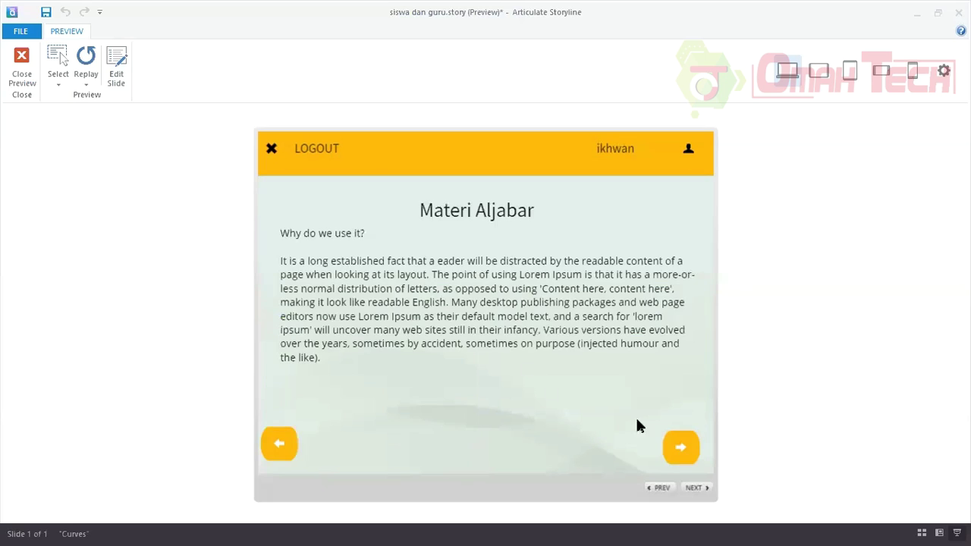
click(681, 449)
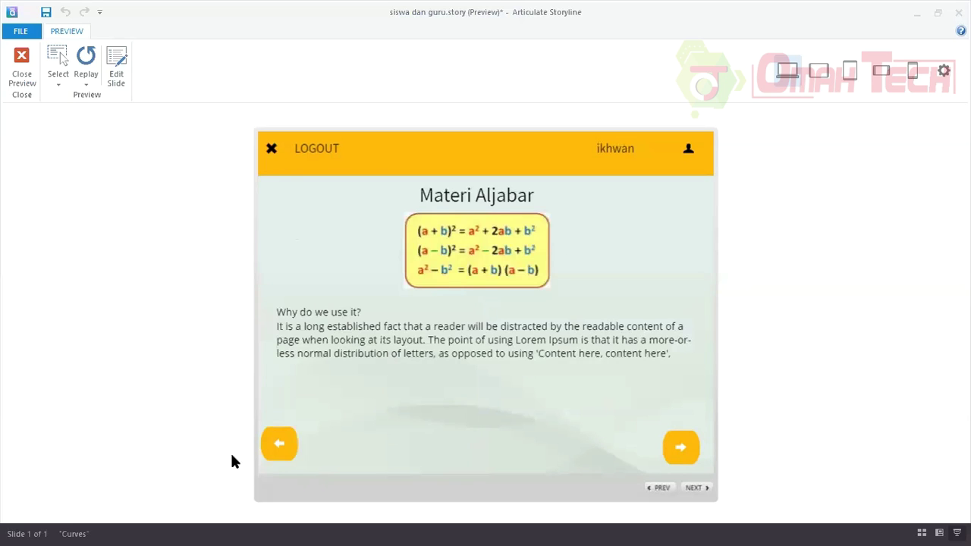
click(279, 447)
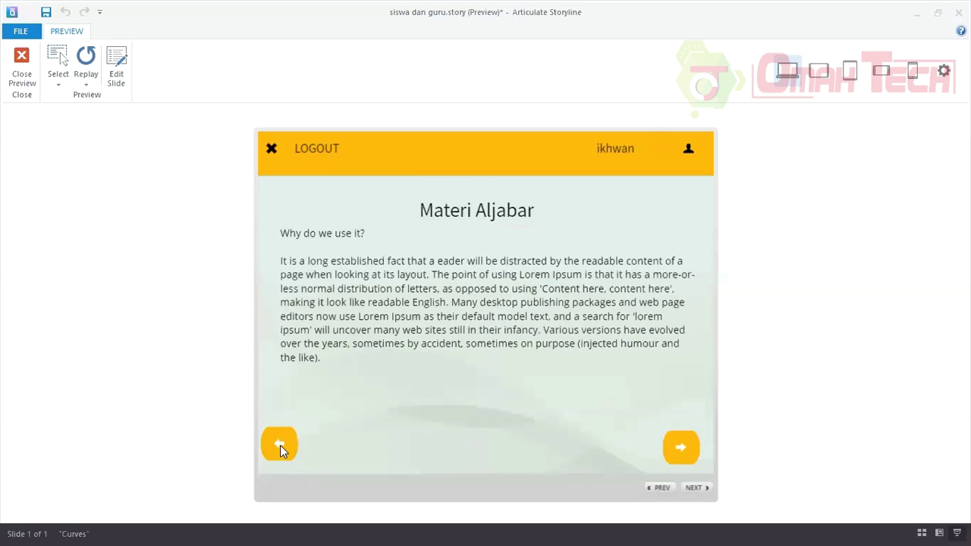
click(280, 446)
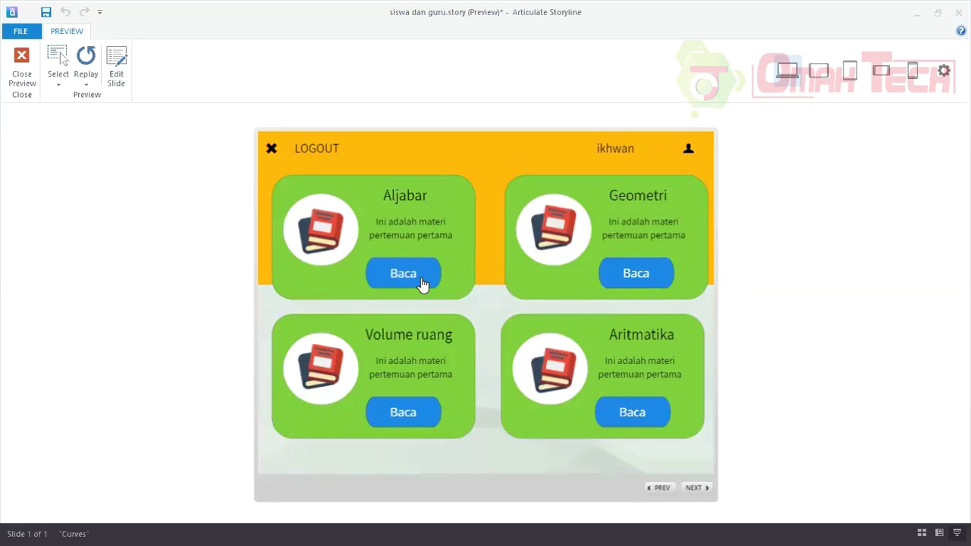
click(657, 491)
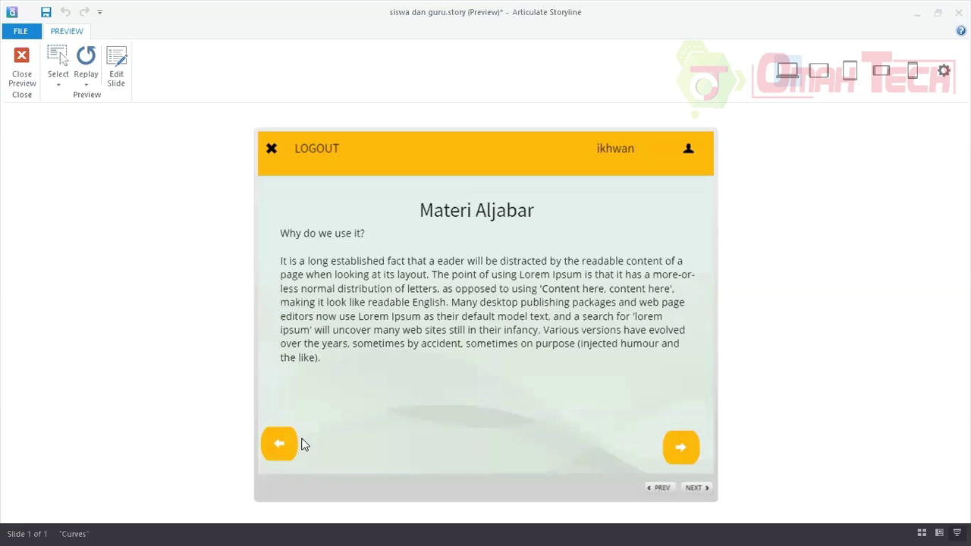
click(281, 440)
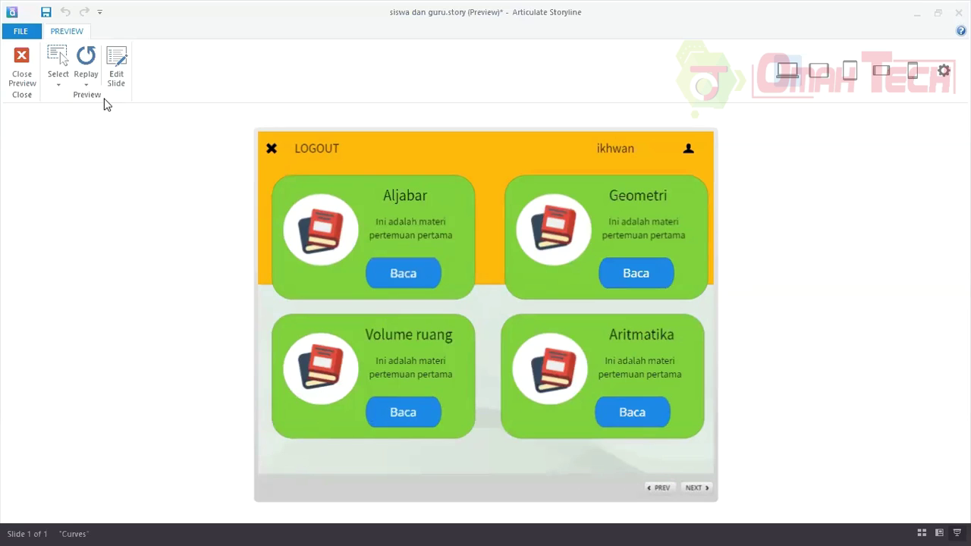
click(21, 65)
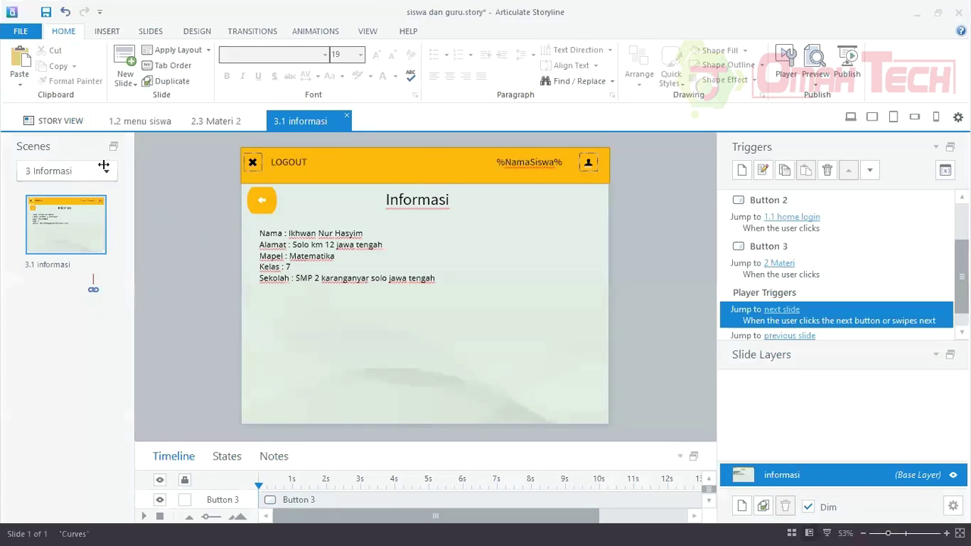
Copy the back arrow button from slide 2.2 Materi to slide 2.1 menu materi and place it in the middle of the orange header.
click(208, 122)
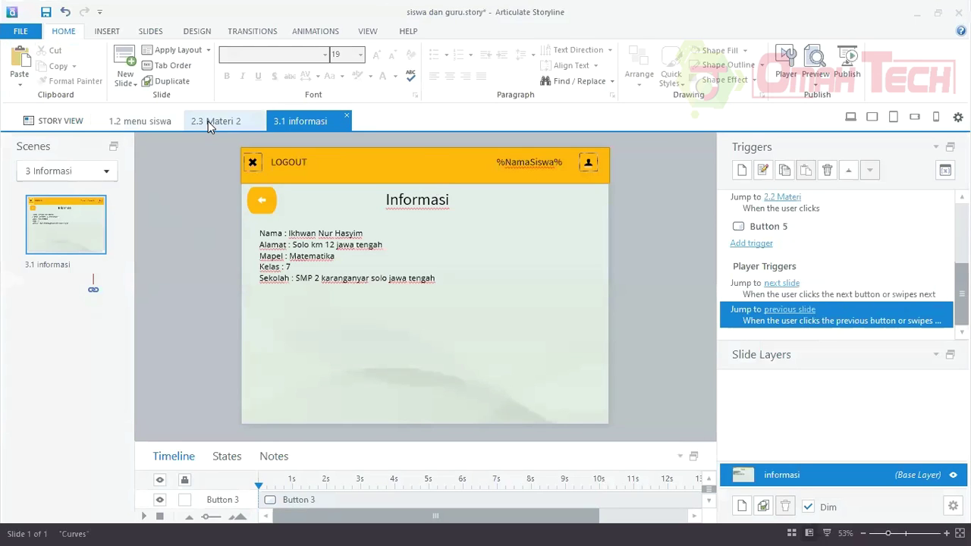
click(149, 125)
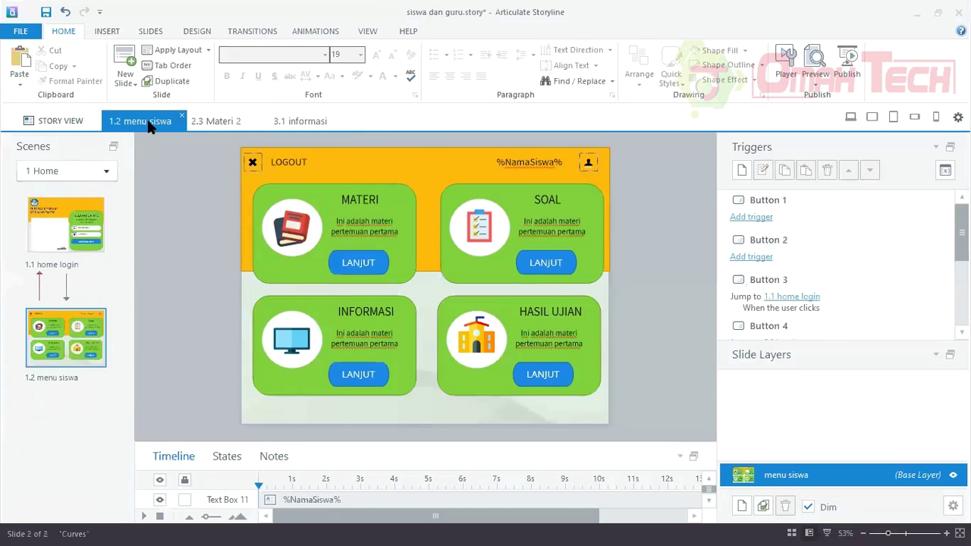
click(192, 122)
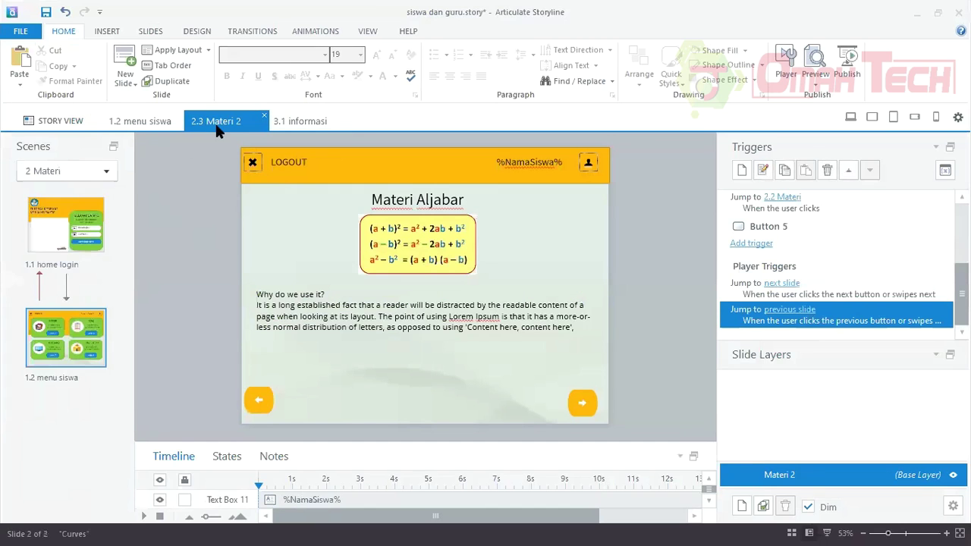
click(83, 210)
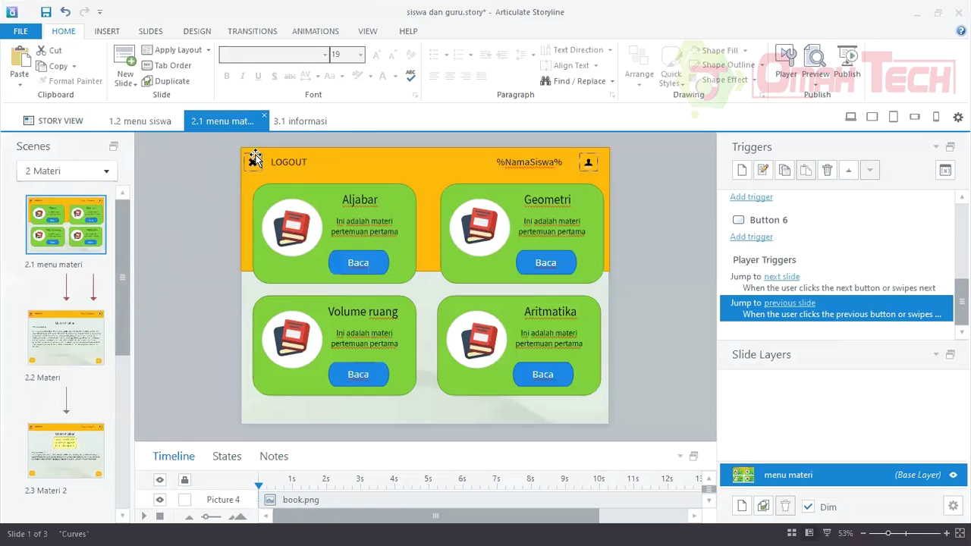
click(67, 339)
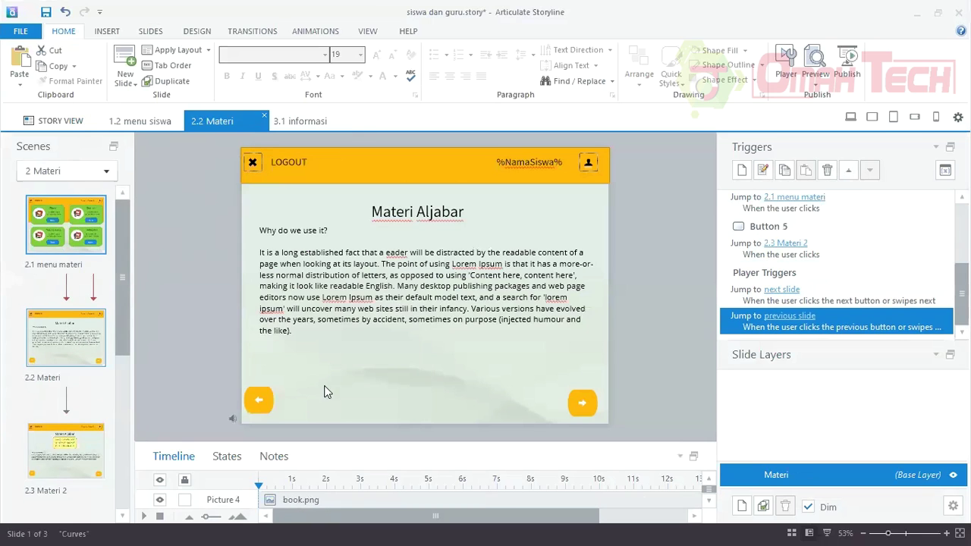
click(263, 399)
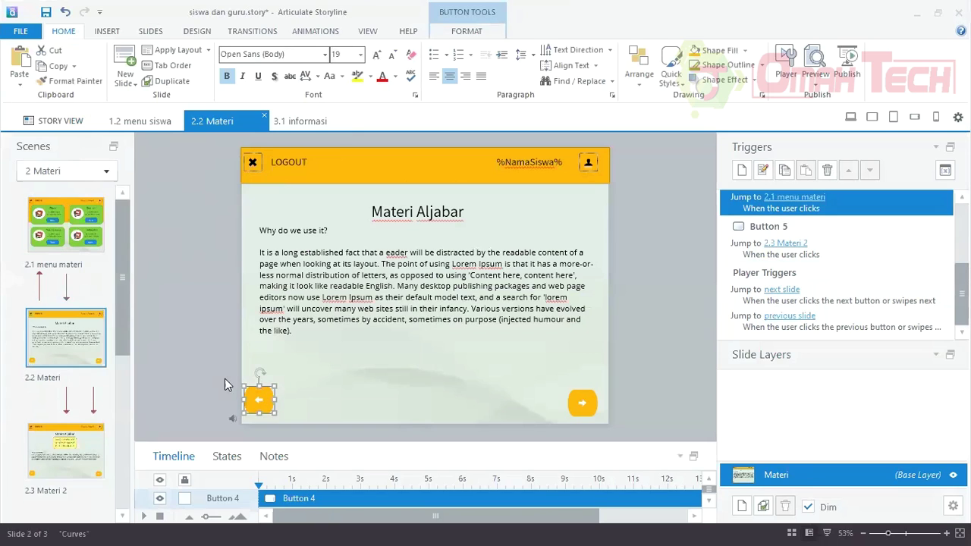
scroll(263, 408, up, 1)
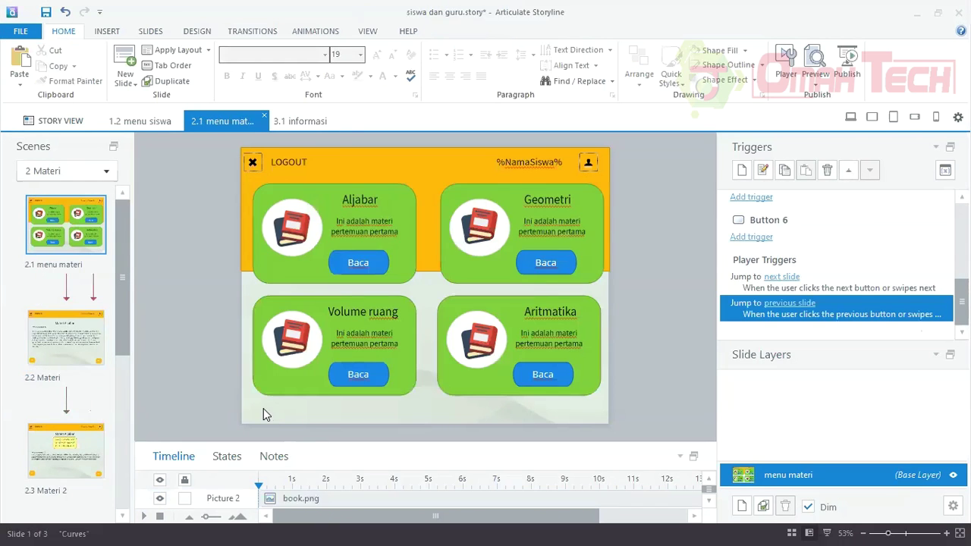
key(ctrl+v)
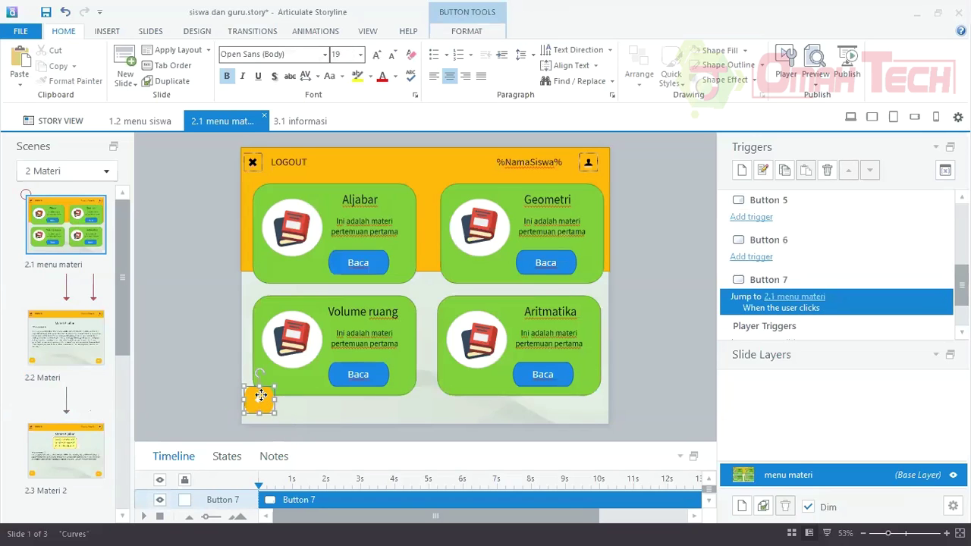
drag(263, 404, 426, 160)
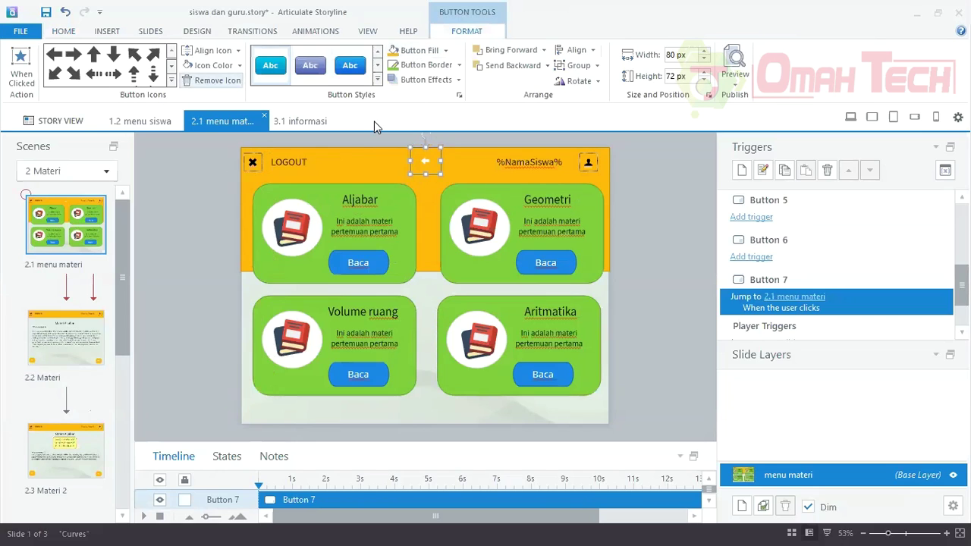
Give the copied header button a white fill and an orange icon color.
click(419, 50)
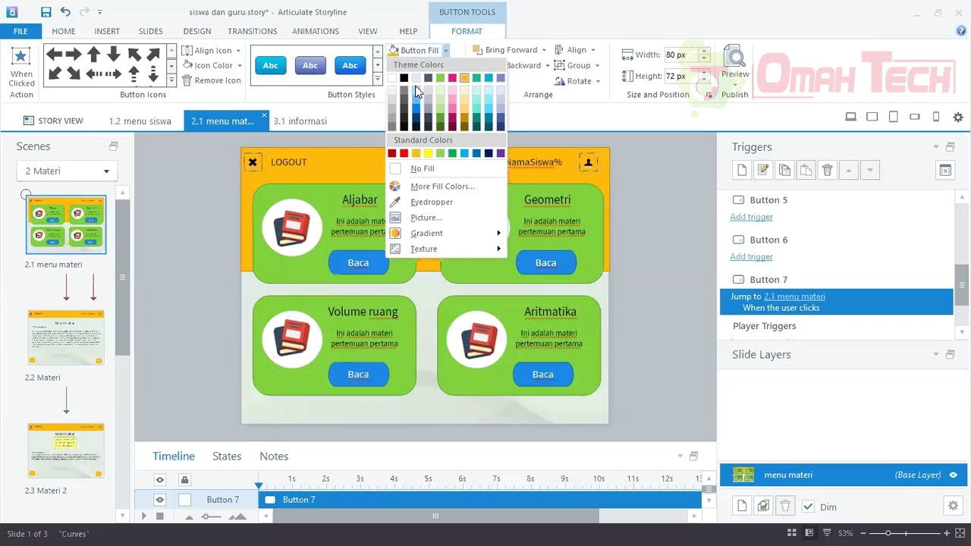
click(392, 78)
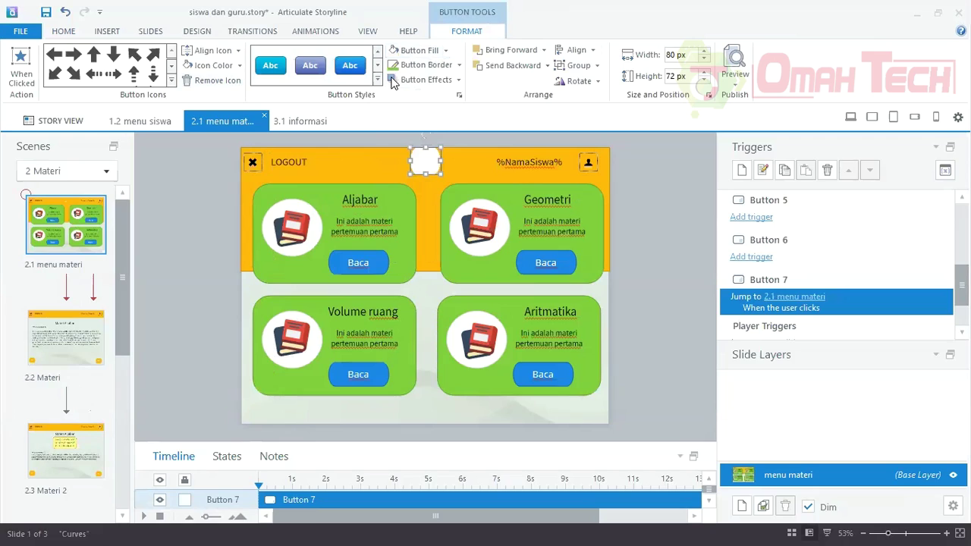
click(216, 65)
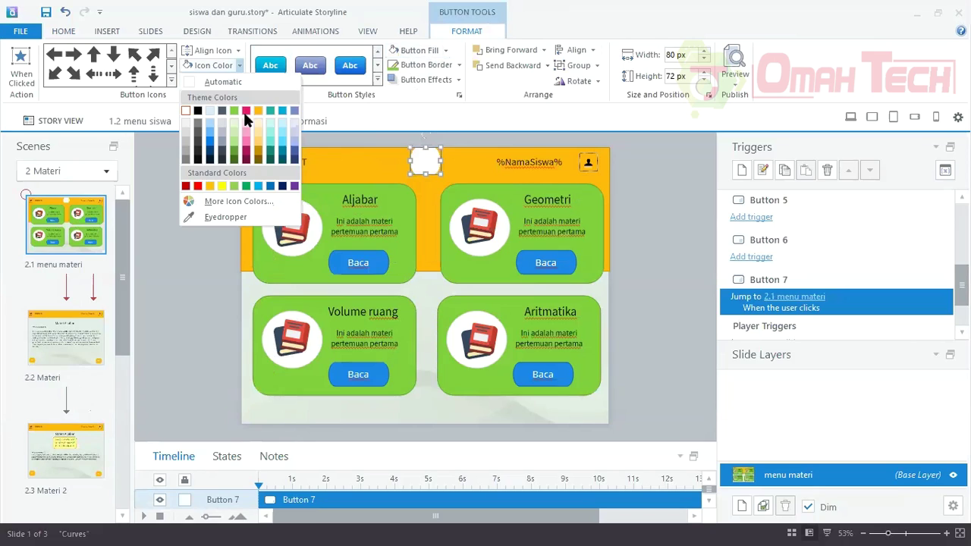
click(257, 111)
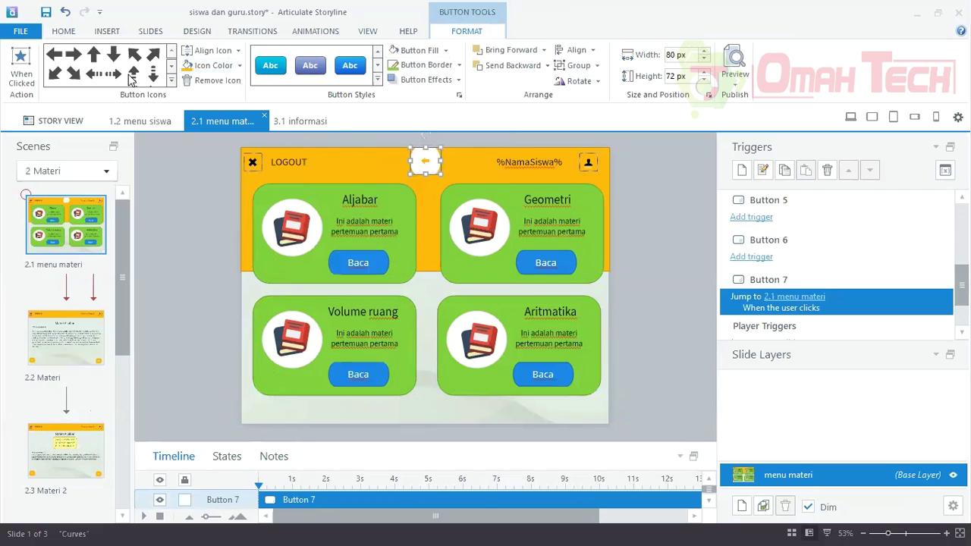
Replace the header button's arrow with the Notes 3 icon.
click(171, 78)
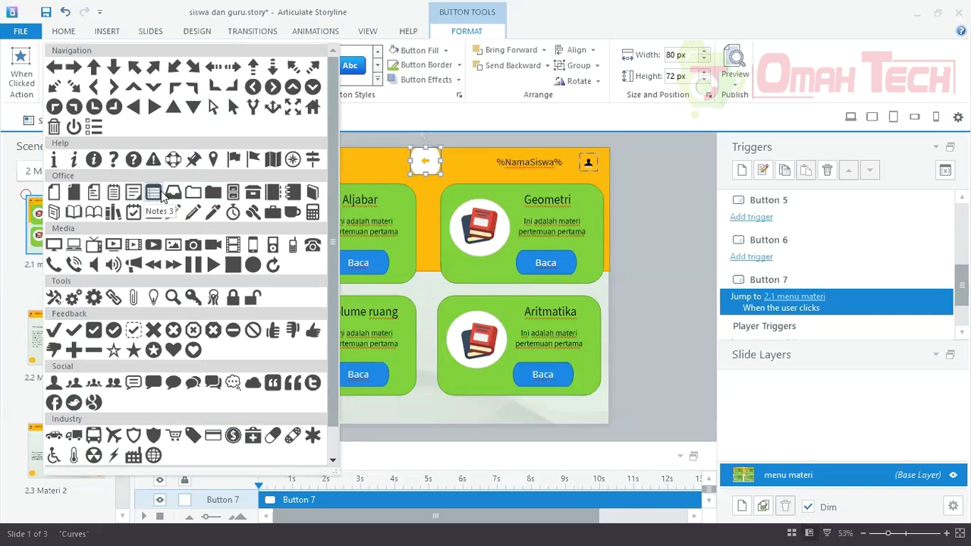
scroll(220, 246, down, 1)
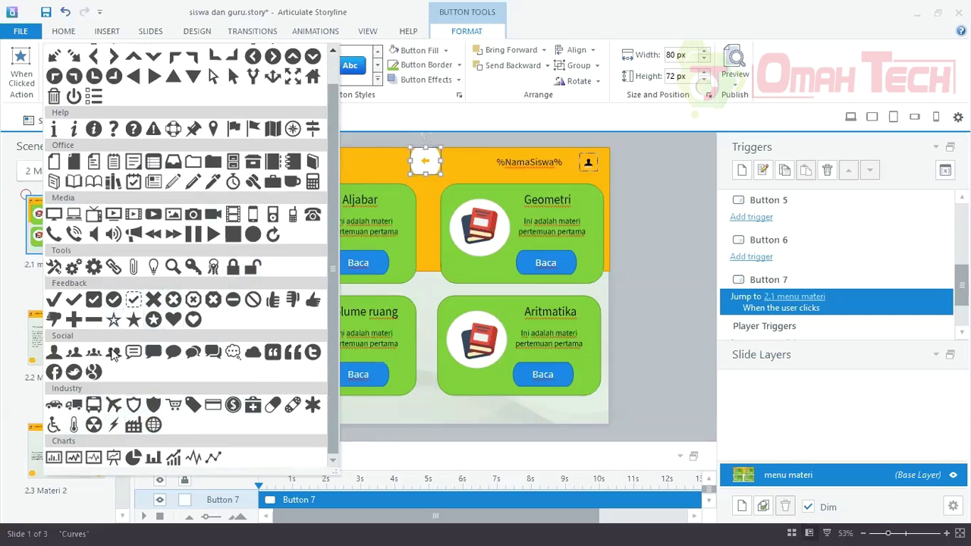
click(151, 164)
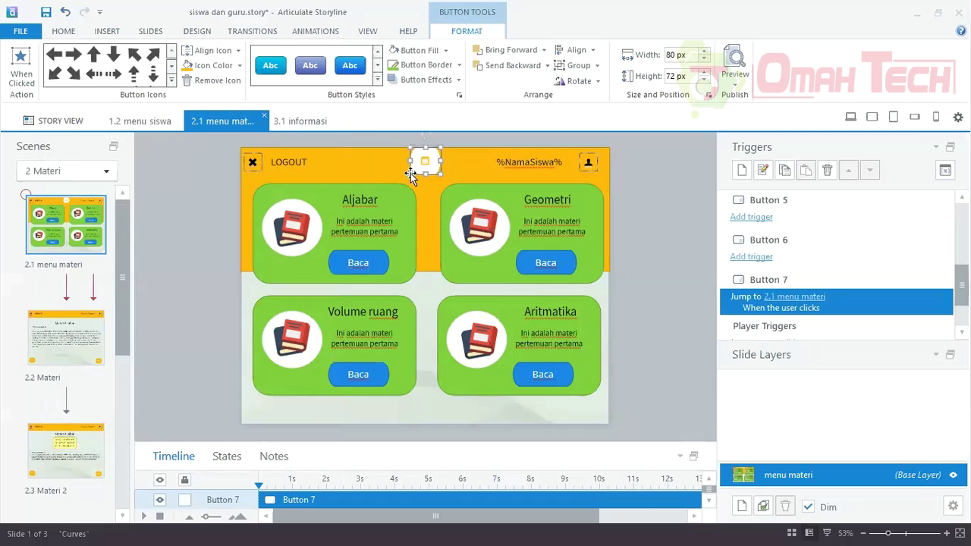
Open the jump trigger of the white header button on slide 2.1 menu materi for editing.
right_click(784, 300)
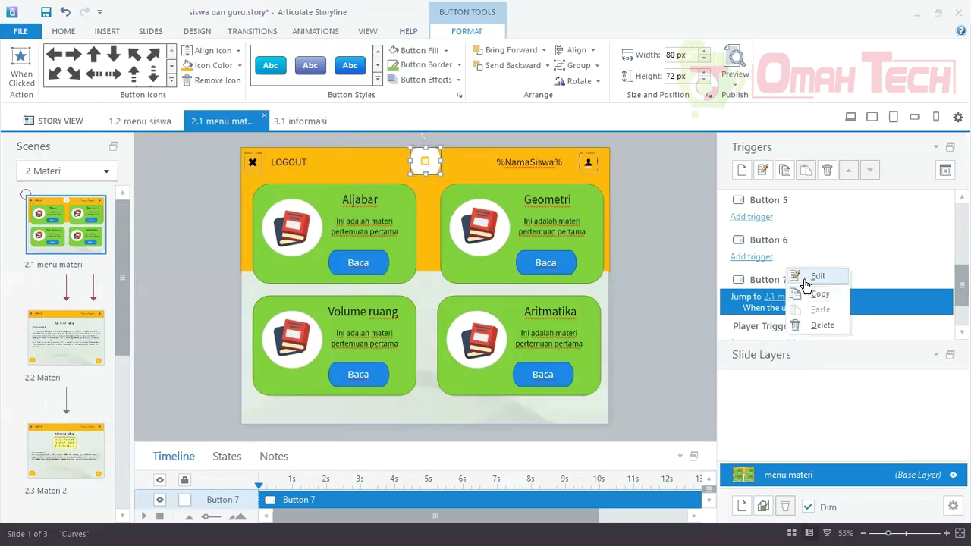
click(803, 278)
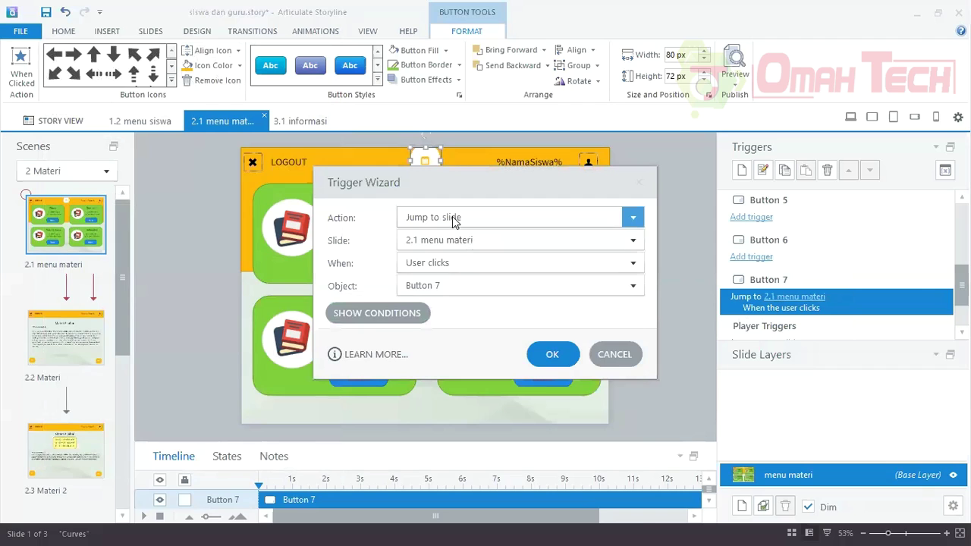
click(450, 219)
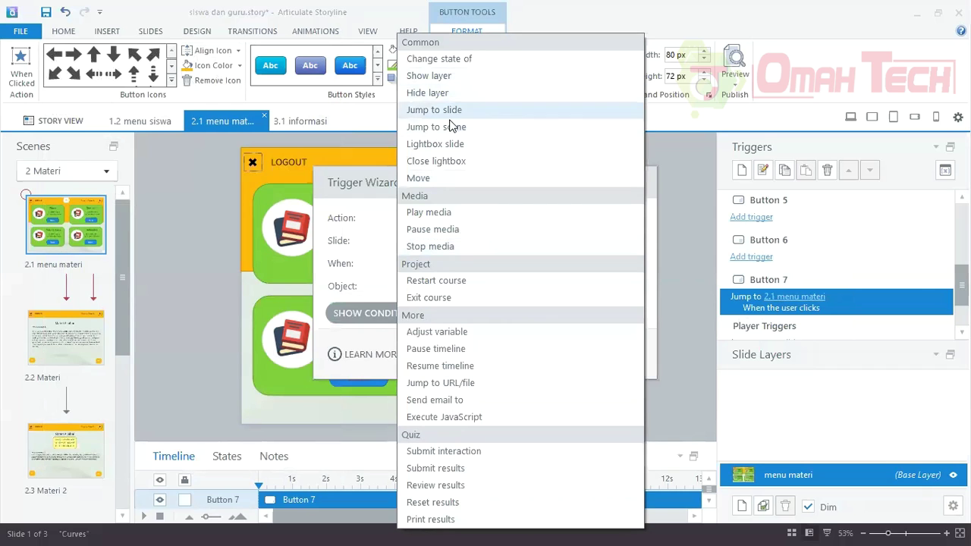
click(449, 128)
click(448, 247)
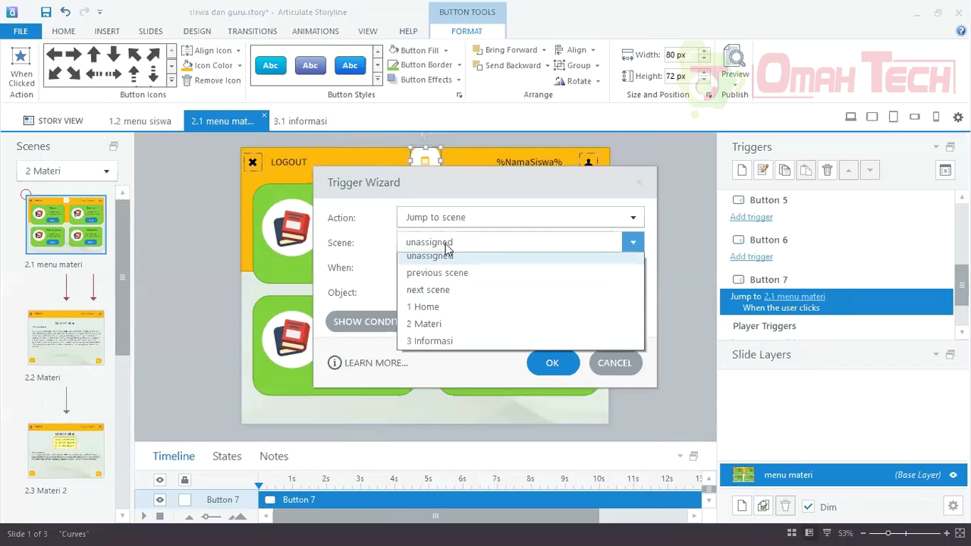
click(461, 330)
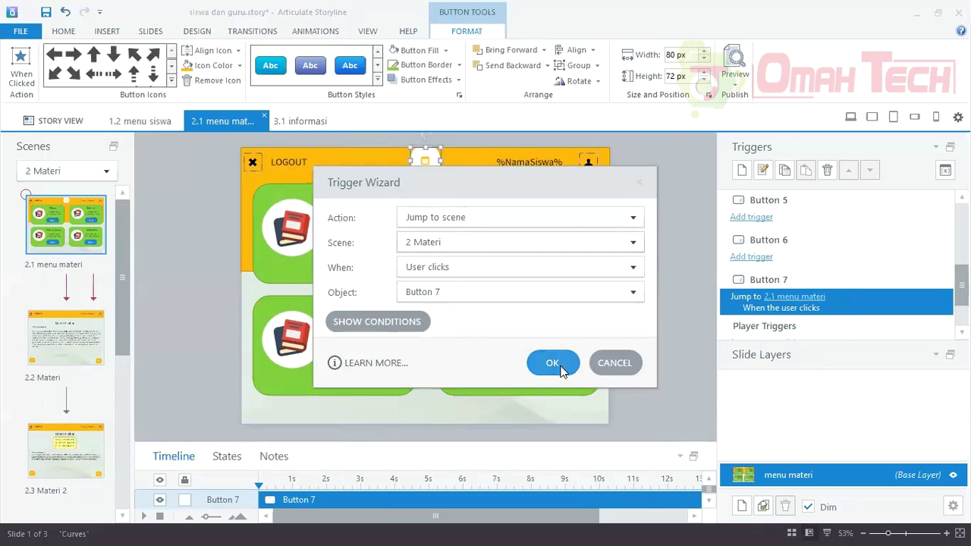
click(446, 241)
click(454, 217)
Set the header button's trigger to jump to slide 1.2 menu siswa when the user clicks it.
click(454, 221)
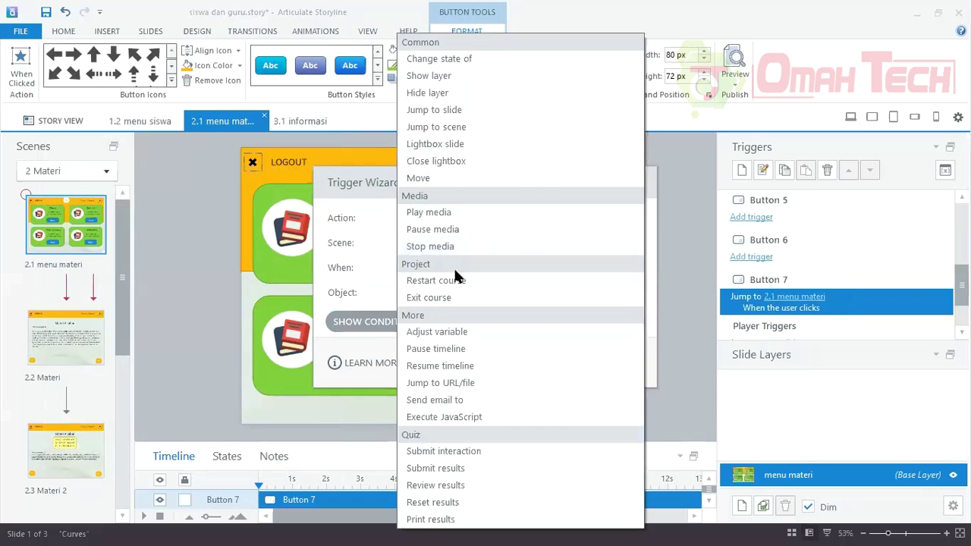
click(444, 110)
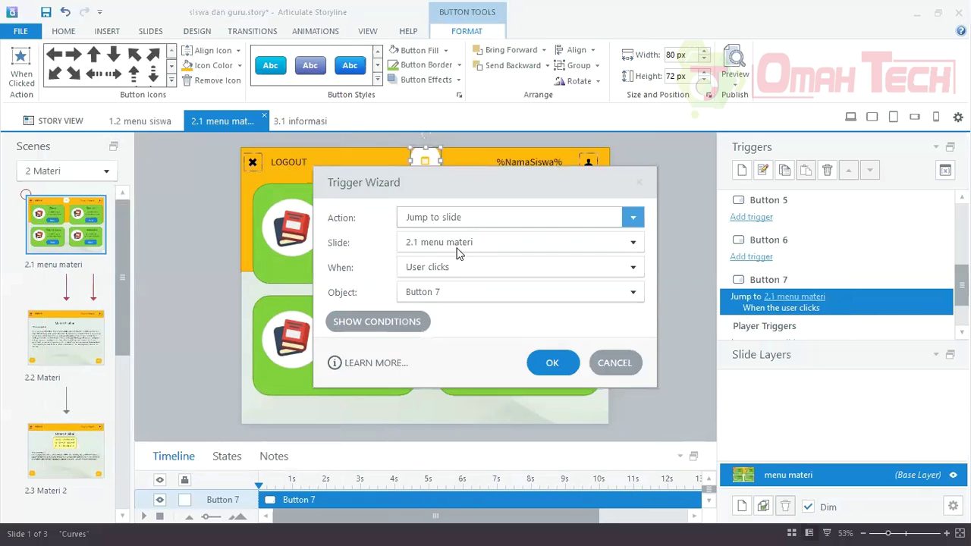
click(449, 242)
click(466, 346)
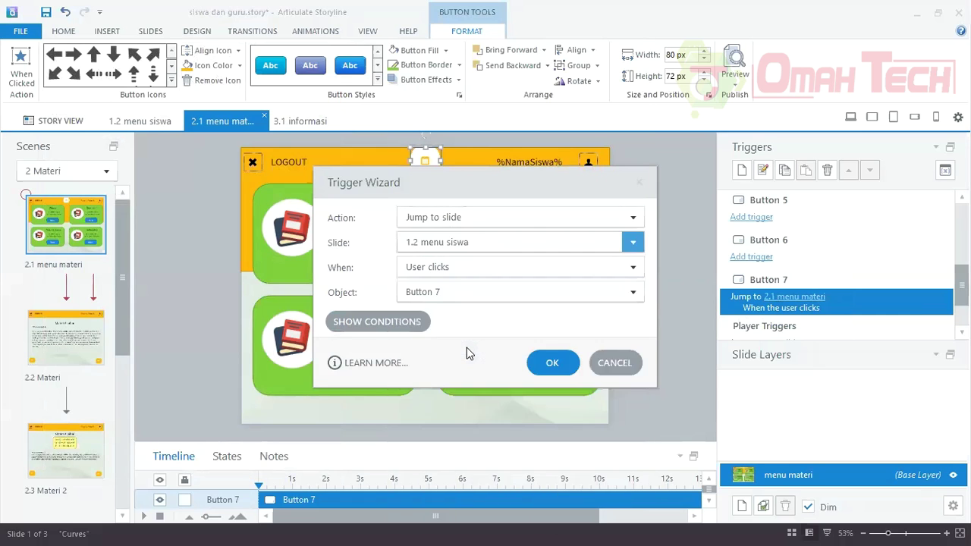
click(551, 365)
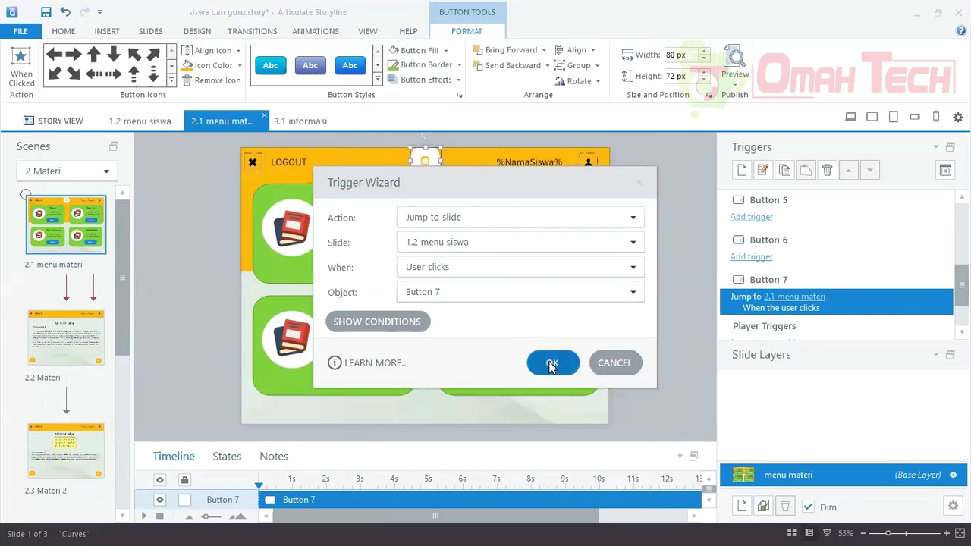
In Story View, disable the Prev and Next buttons and swipe gestures for slide 3.1 informasi.
click(88, 121)
scroll(531, 242, down, 2)
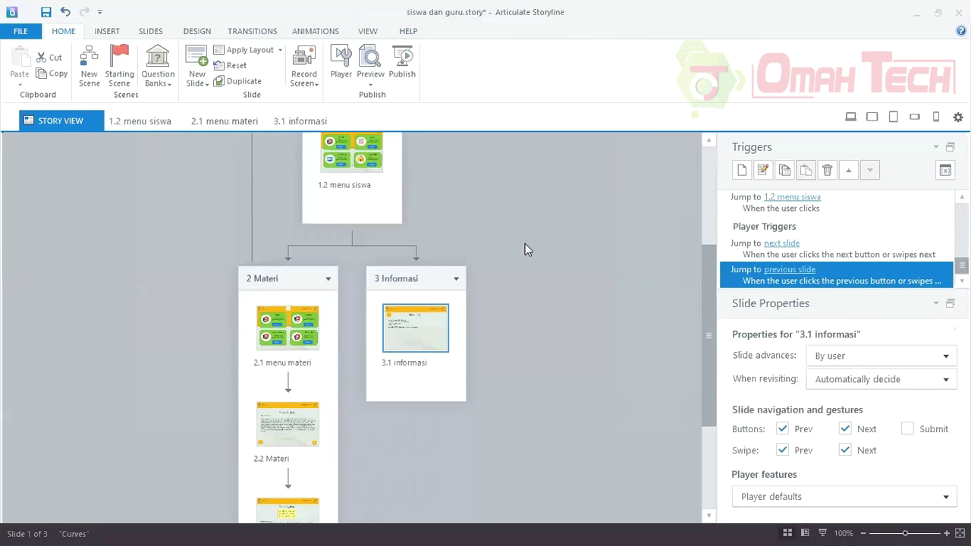
click(434, 300)
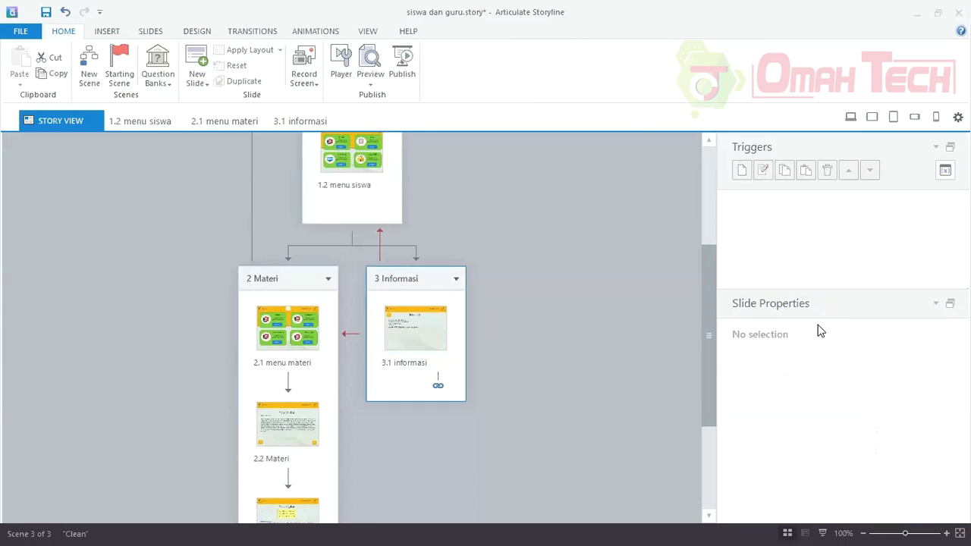
click(407, 330)
click(782, 451)
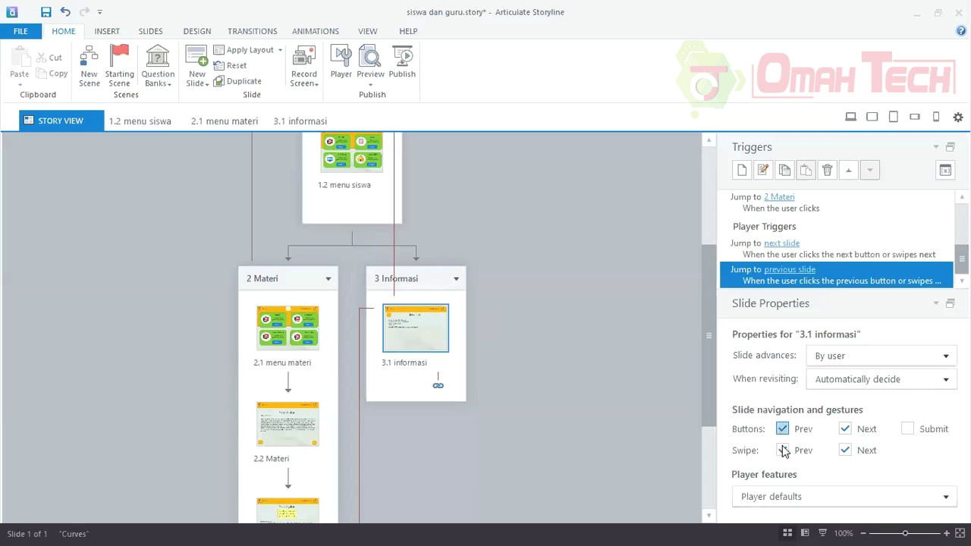
click(782, 428)
click(845, 428)
click(845, 449)
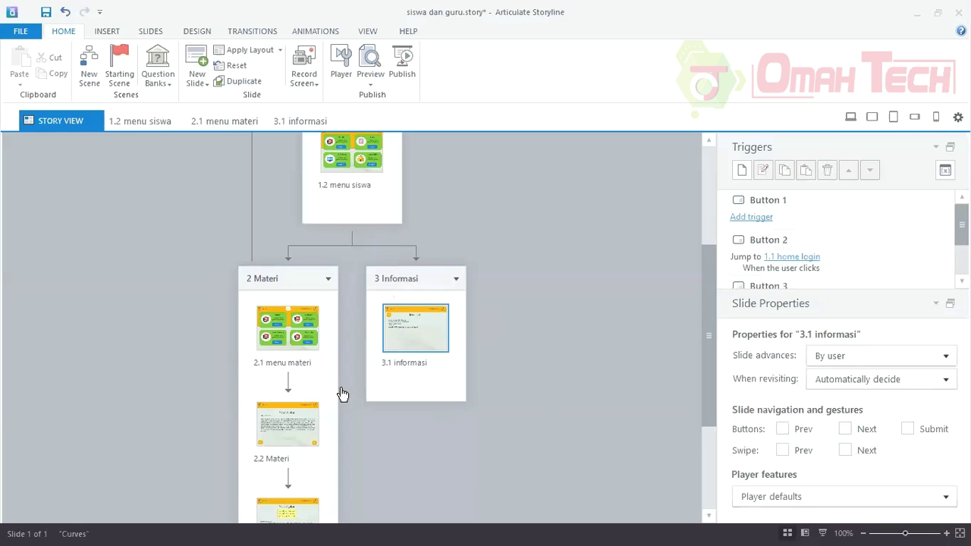
Disable the Prev and Next buttons and swipe gestures for slide 2.1 menu materi.
click(291, 372)
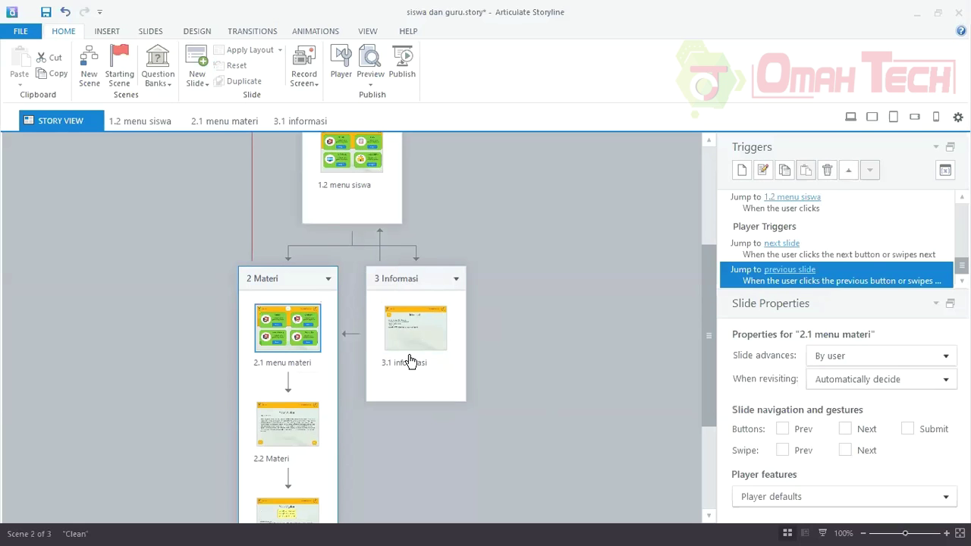
click(782, 428)
click(782, 449)
click(845, 429)
click(845, 450)
Disable the Prev and Next buttons and swipe gestures for slide 2.2 Materi.
click(289, 429)
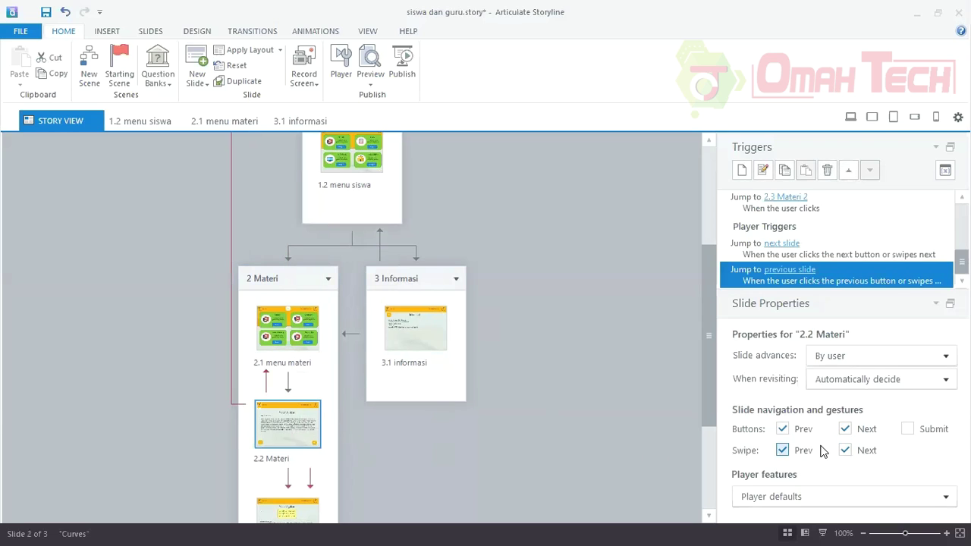
click(782, 429)
click(781, 450)
click(845, 429)
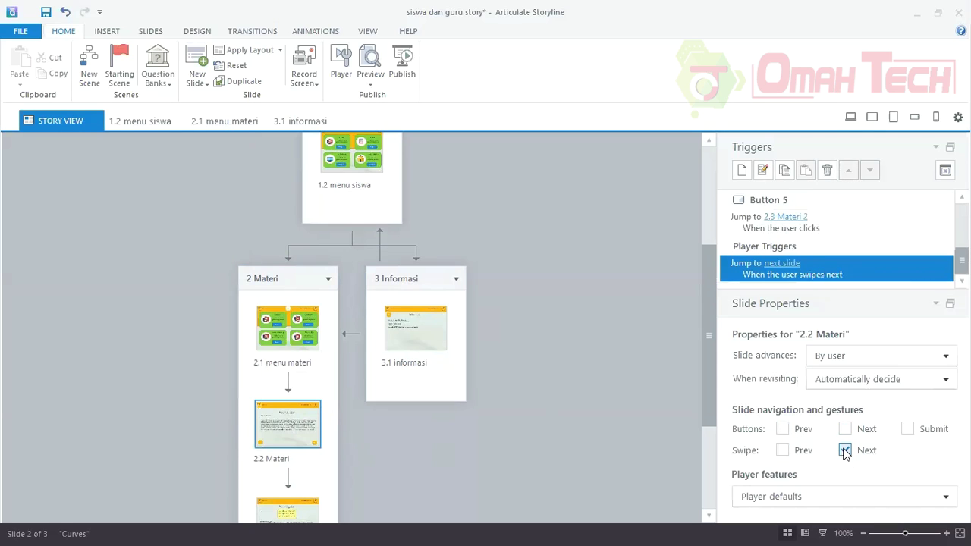
click(845, 450)
Disable the Prev and Next buttons and swipe gestures for slide 2.3 Materi 2, and review the player properties.
scroll(353, 423, down, 2)
click(299, 429)
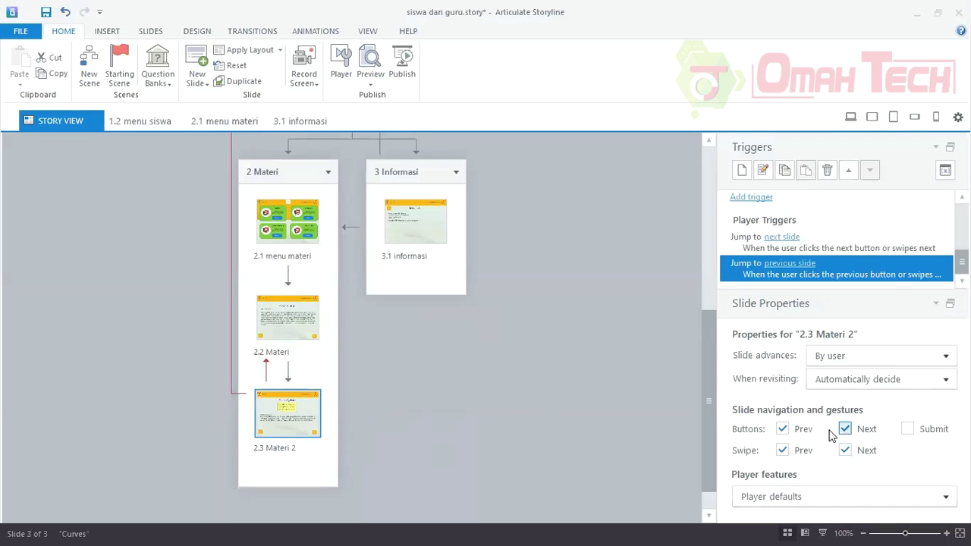
click(782, 429)
click(782, 450)
click(845, 428)
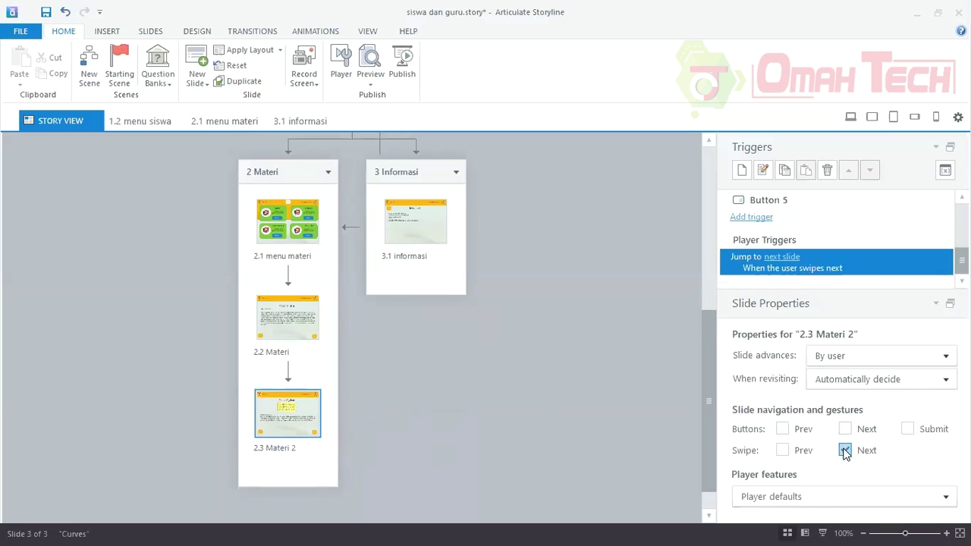
click(844, 450)
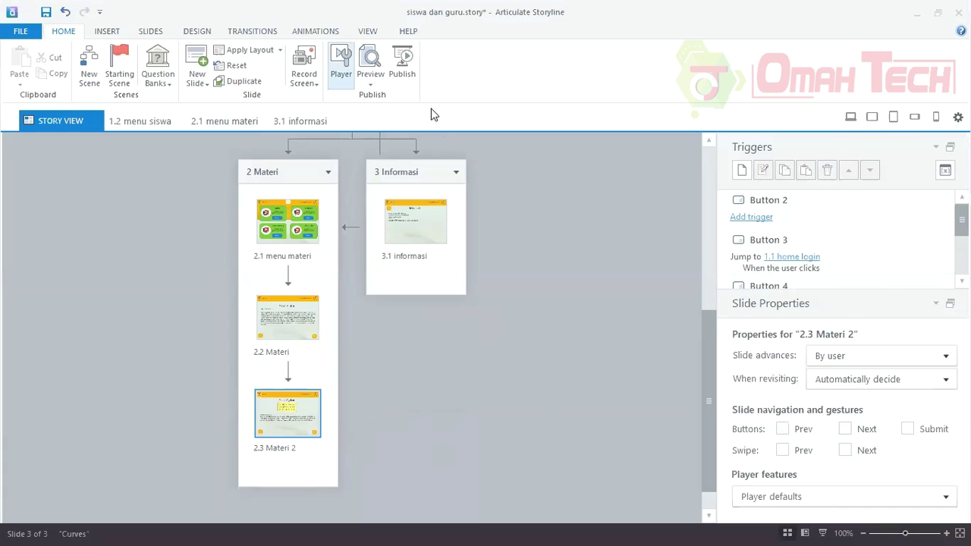
click(341, 66)
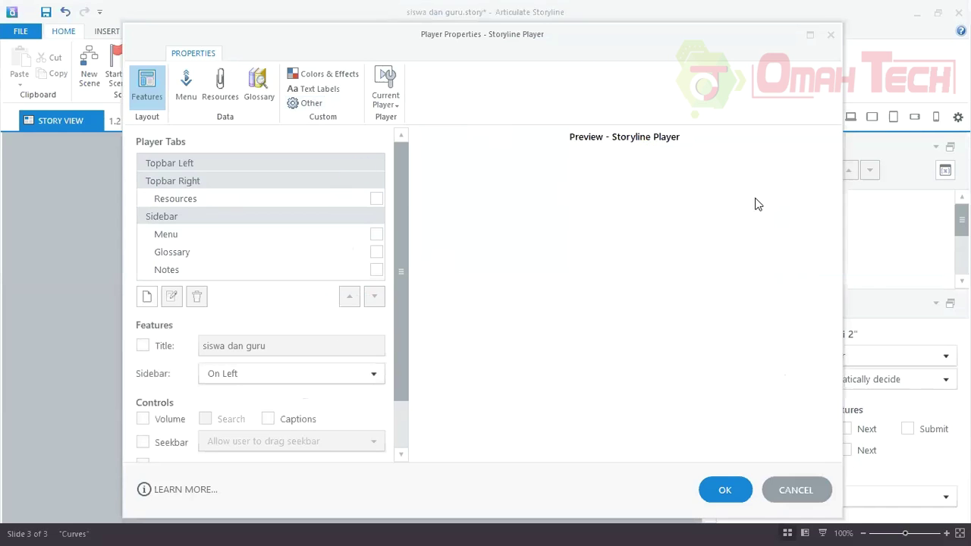
click(725, 490)
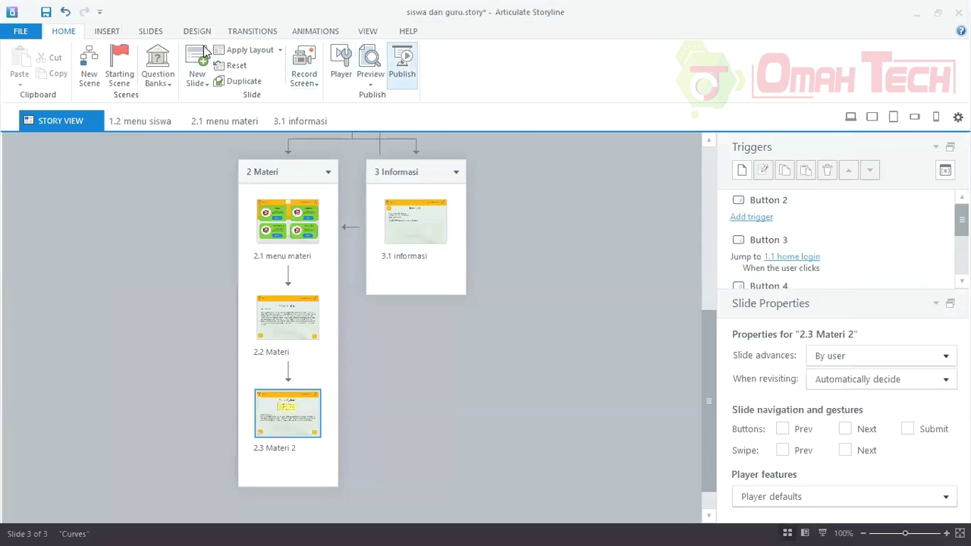
Preview the project and log in with the student's name and the school smp 2 karanganyar.
click(370, 64)
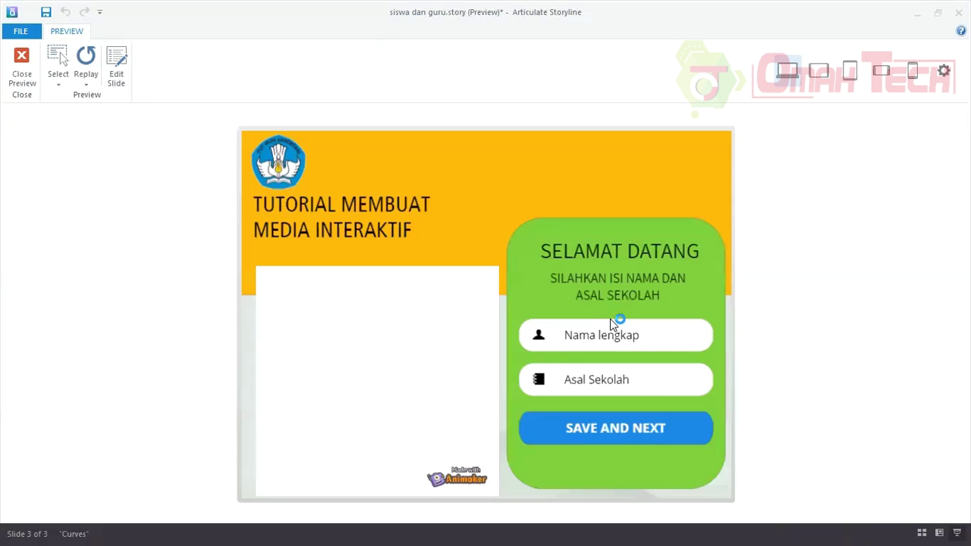
click(607, 336)
text(ikhwan)
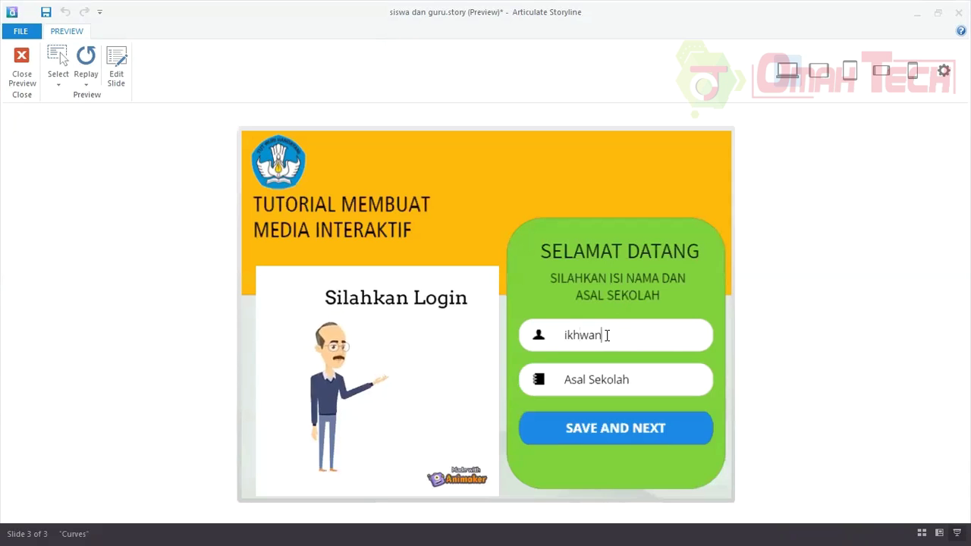
text(s)
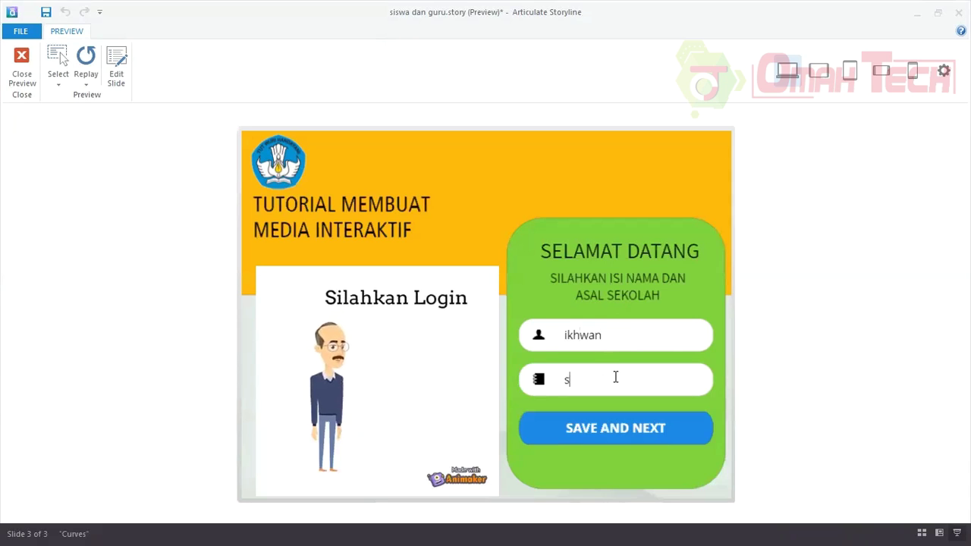
text(mp 2 karanganyar)
click(571, 425)
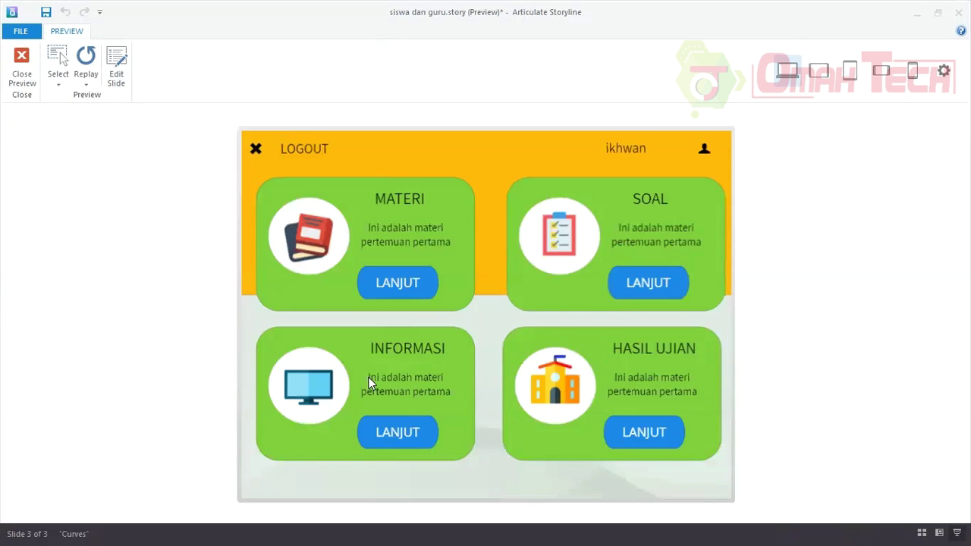
Test the Informasi menu button and the Informasi slide's back arrow, ending the preview when done.
click(382, 429)
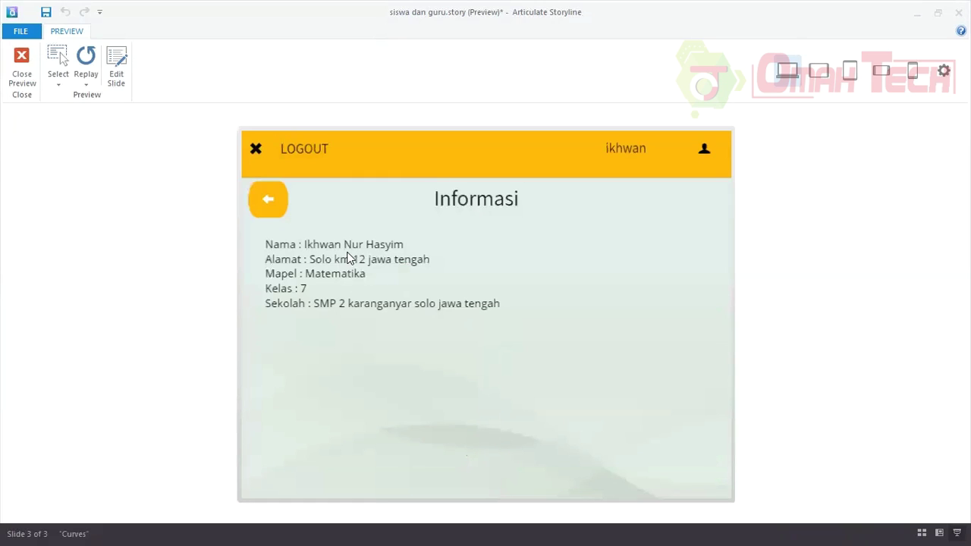
click(276, 206)
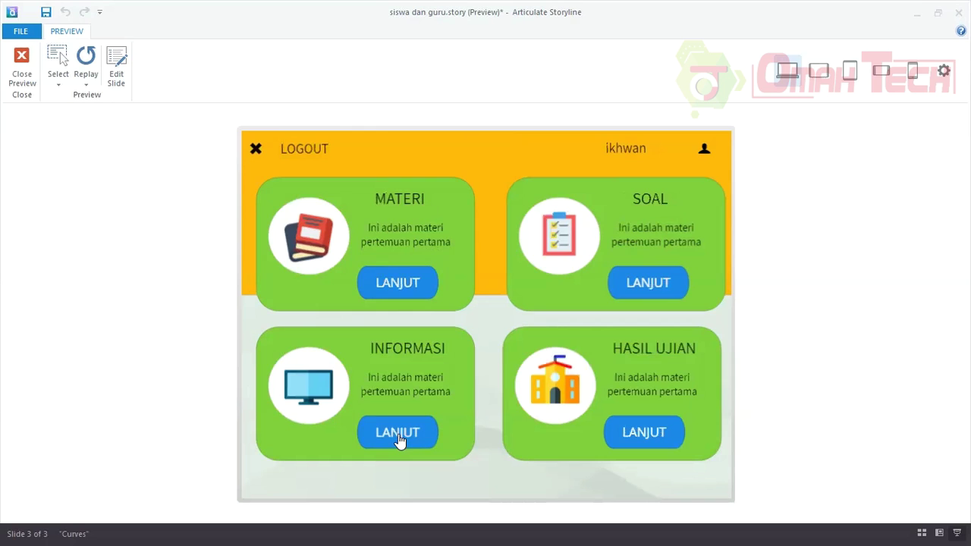
click(397, 435)
click(265, 198)
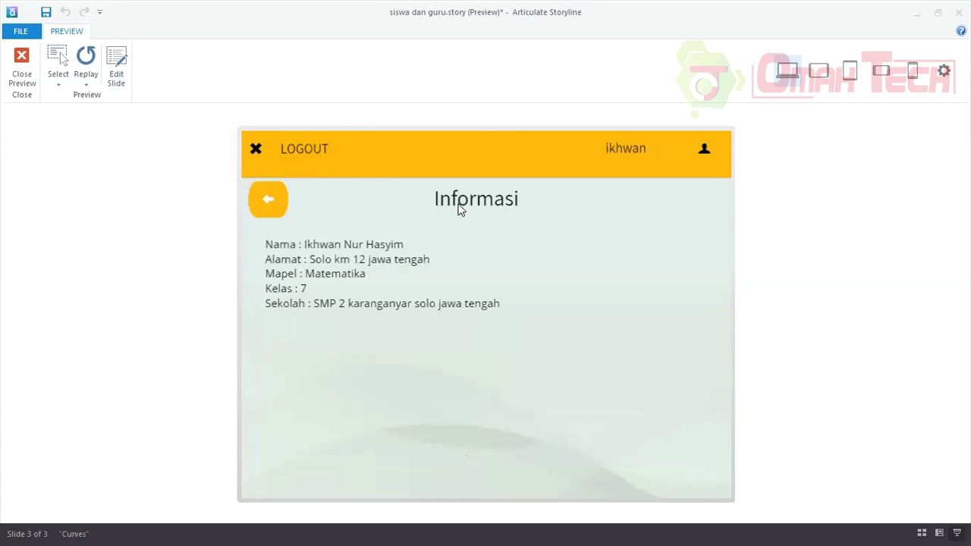
click(21, 79)
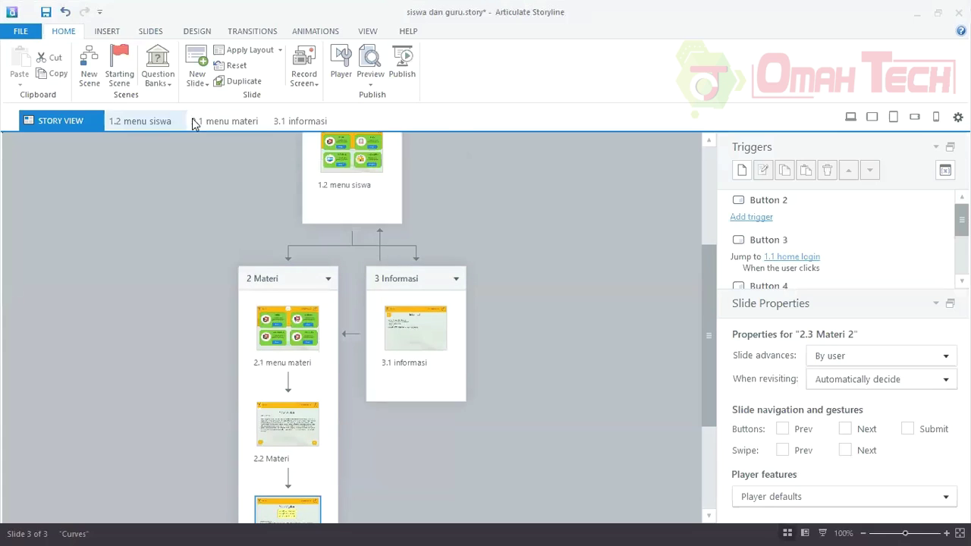
Change the back arrow's trigger on slide 3.1 informasi to jump to slide 1.2 menu siswa when clicked.
click(301, 122)
click(267, 201)
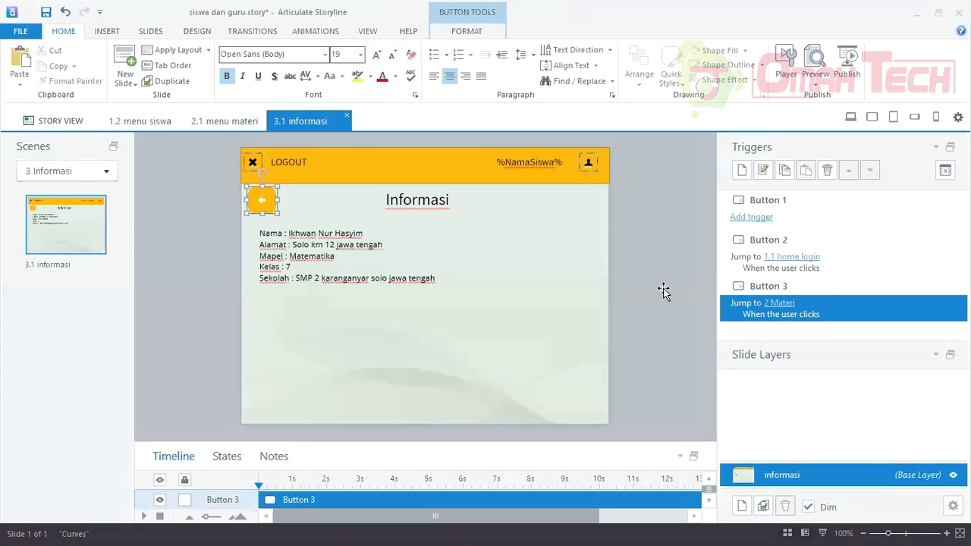
right_click(781, 305)
click(809, 299)
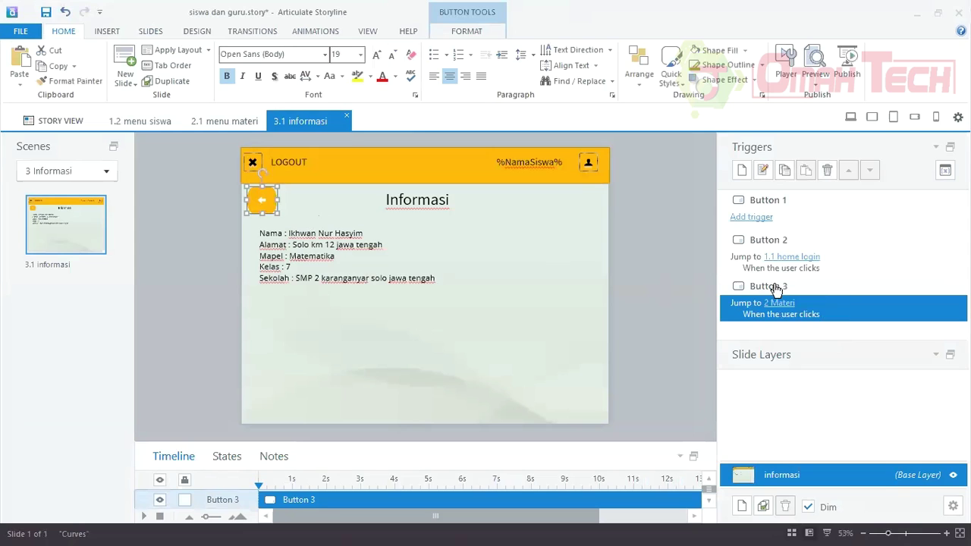
click(523, 217)
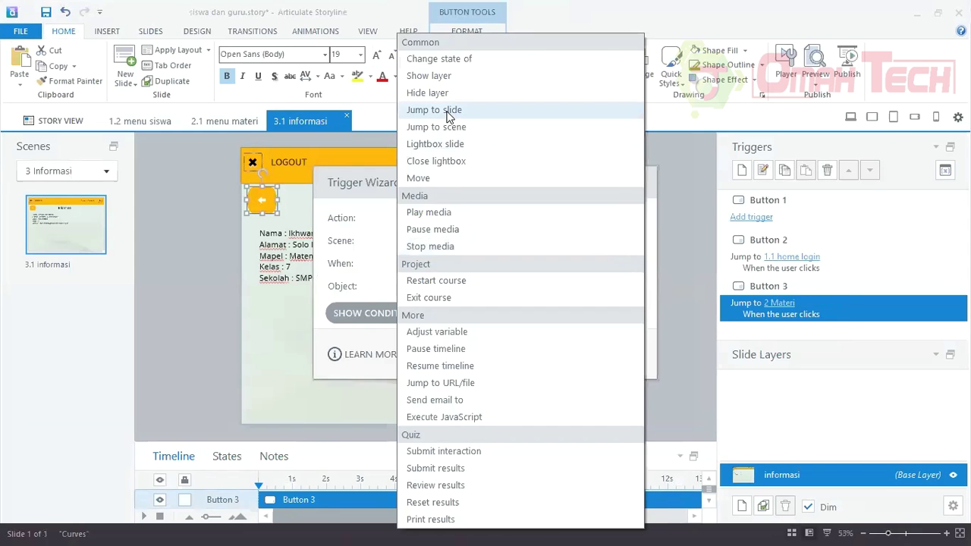
click(446, 113)
click(430, 244)
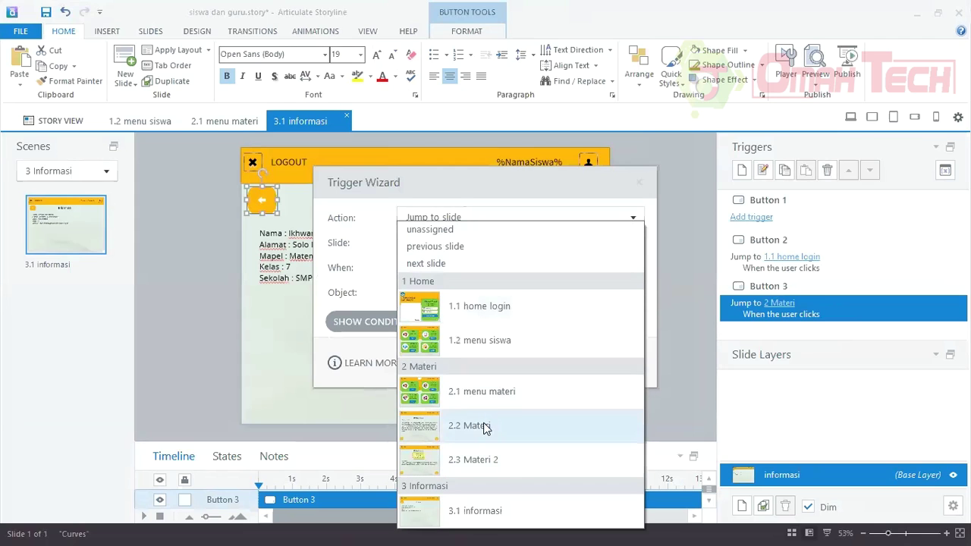
click(486, 347)
click(553, 367)
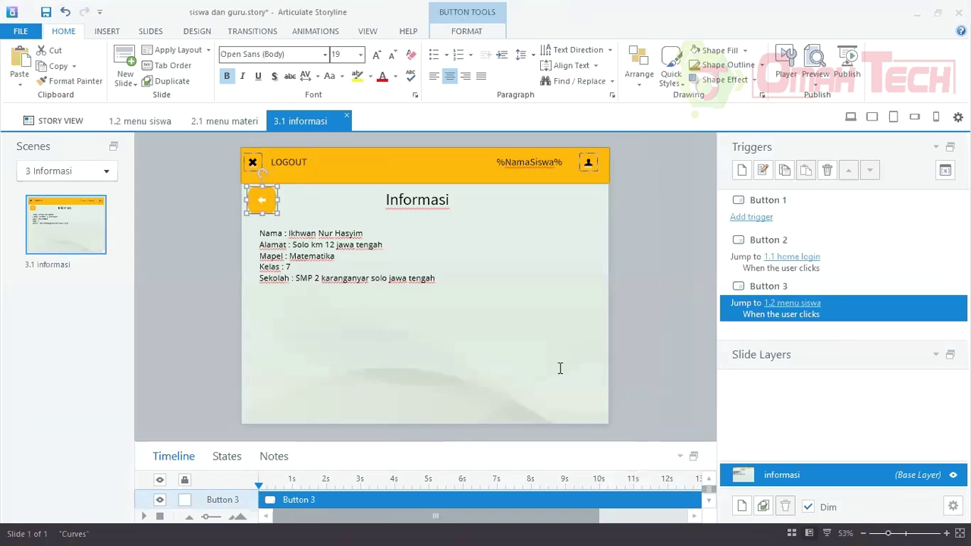
Preview the project again and enter the student's name in the login form.
click(815, 65)
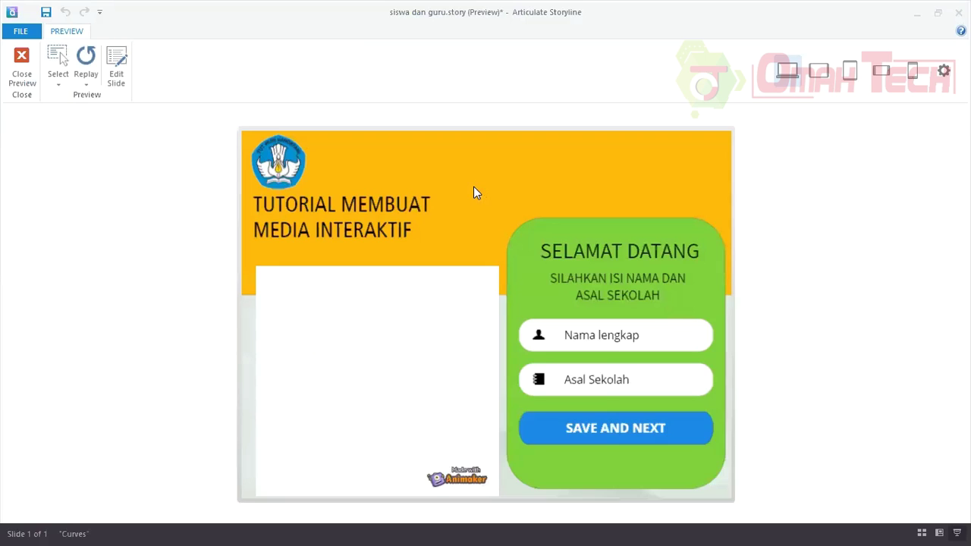
click(569, 336)
text(ikhwan)
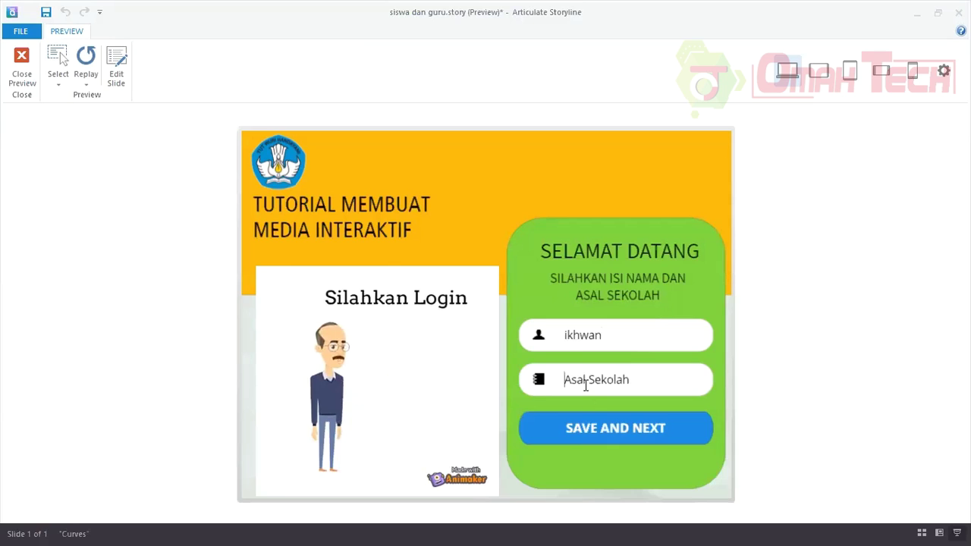